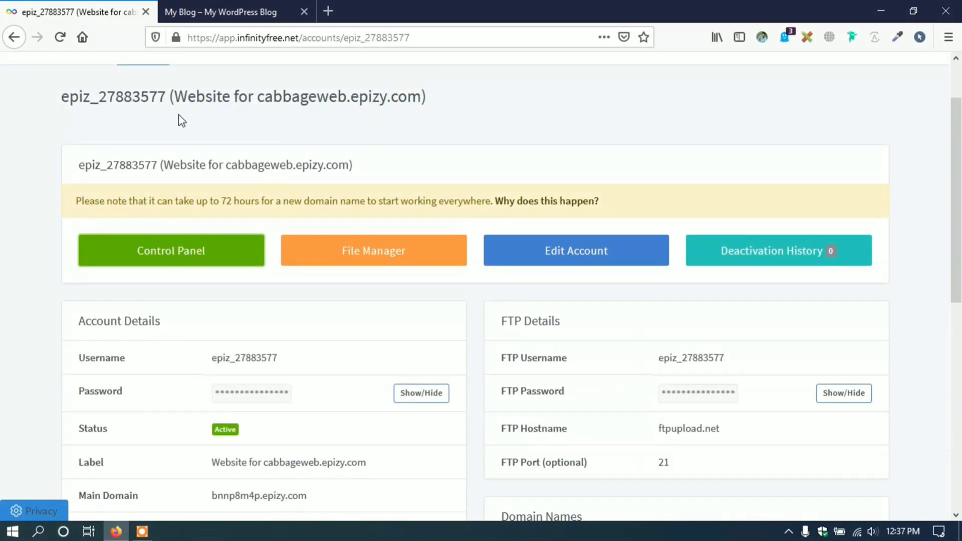
- Check the connection security information for cabbageweb.epizy.com
{"action": "scroll", "coordinate": [240, 173], "scroll_direction": "up", "scroll_amount": 3}
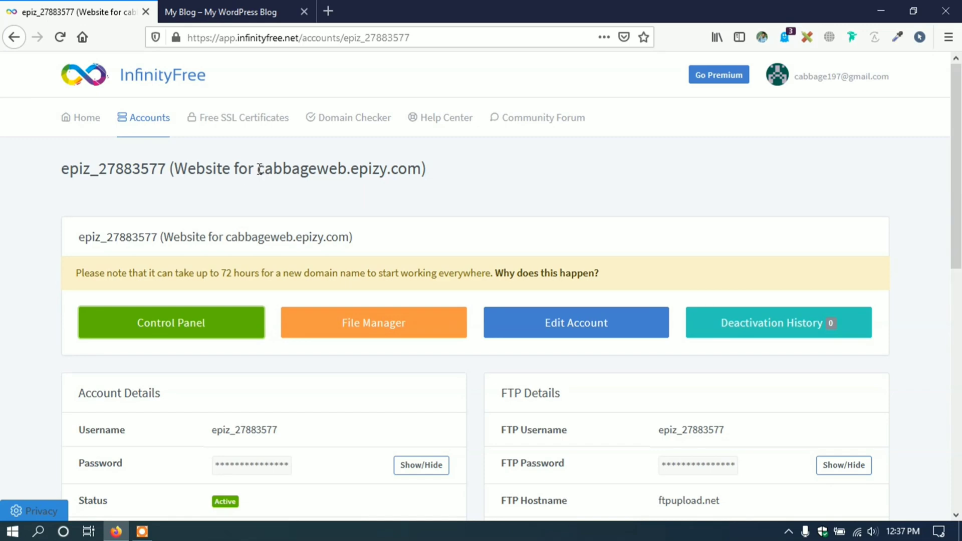
{"action": "left_click_drag", "start_coordinate": [259, 170], "coordinate": [417, 172]}
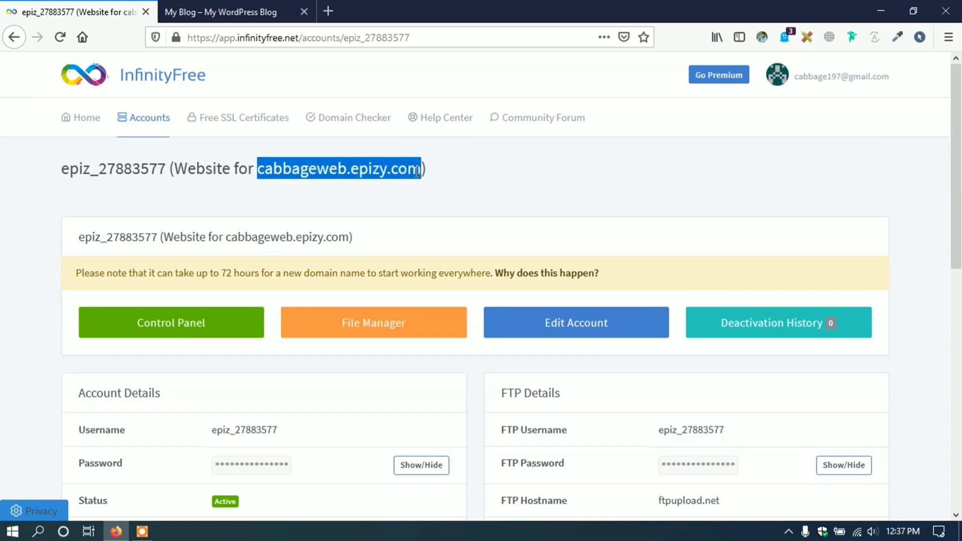
{"action": "scroll", "coordinate": [349, 175], "scroll_direction": "down", "scroll_amount": 8}
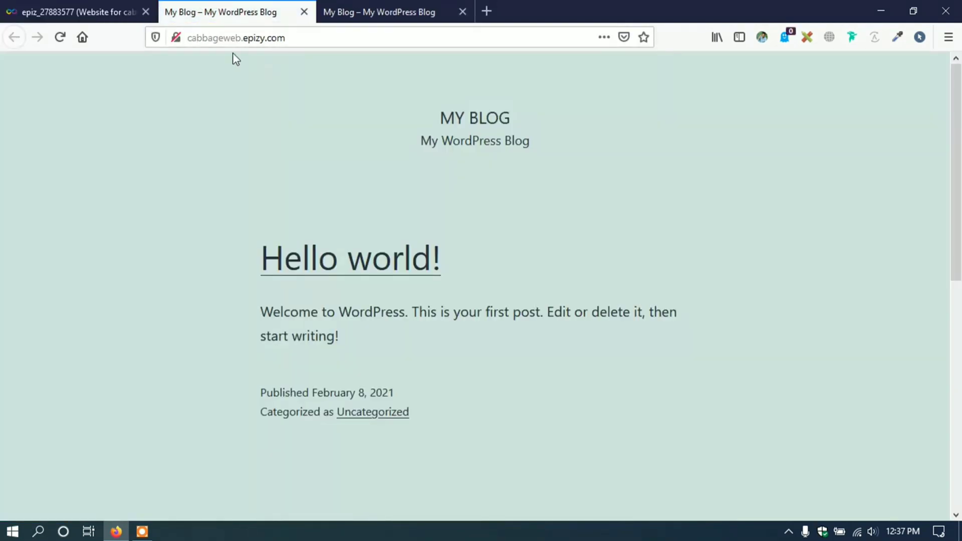
{"action": "left_click", "coordinate": [176, 39]}
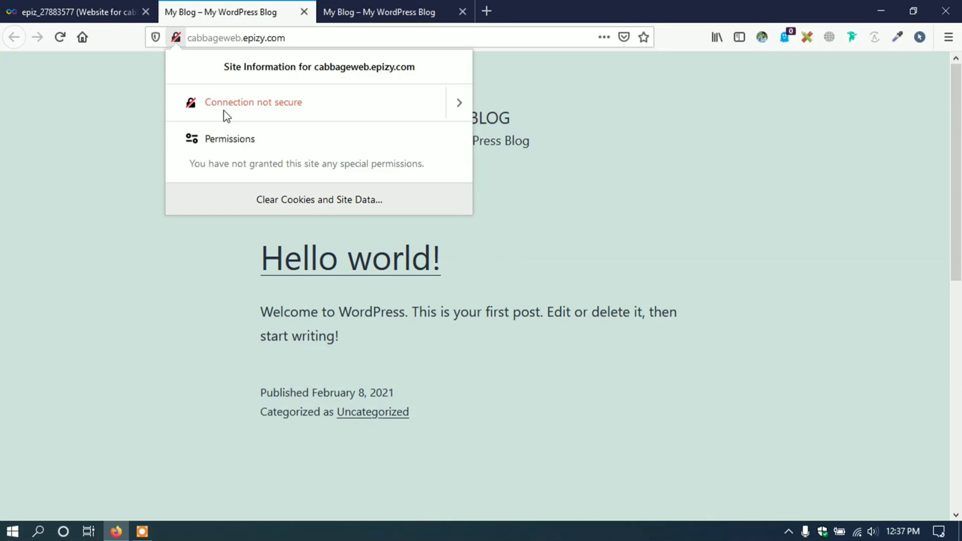
{"action": "left_click", "coordinate": [183, 44]}
{"action": "left_click", "coordinate": [179, 41]}
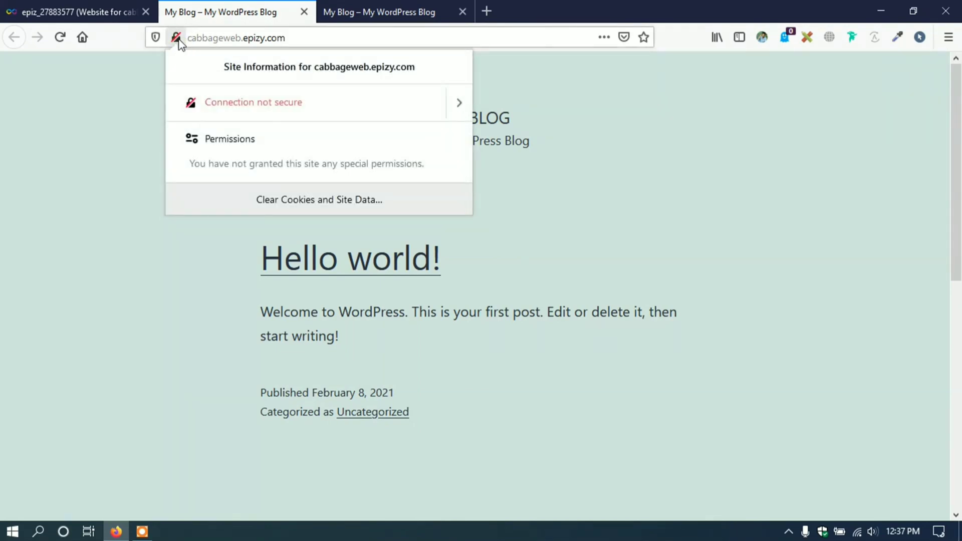
{"action": "left_click", "coordinate": [183, 40]}
{"action": "left_click", "coordinate": [190, 38]}
{"action": "key", "text": "Home"}
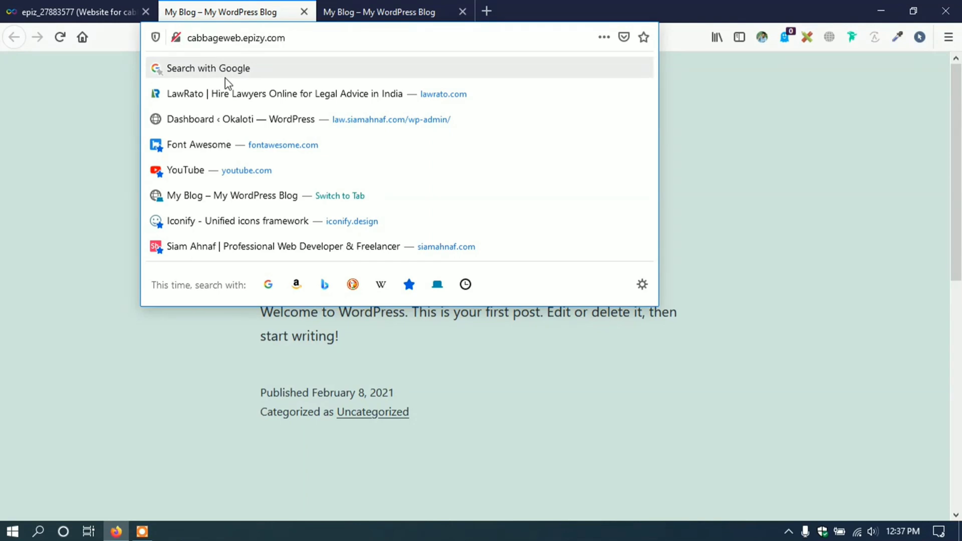
{"action": "type", "text": "https"}
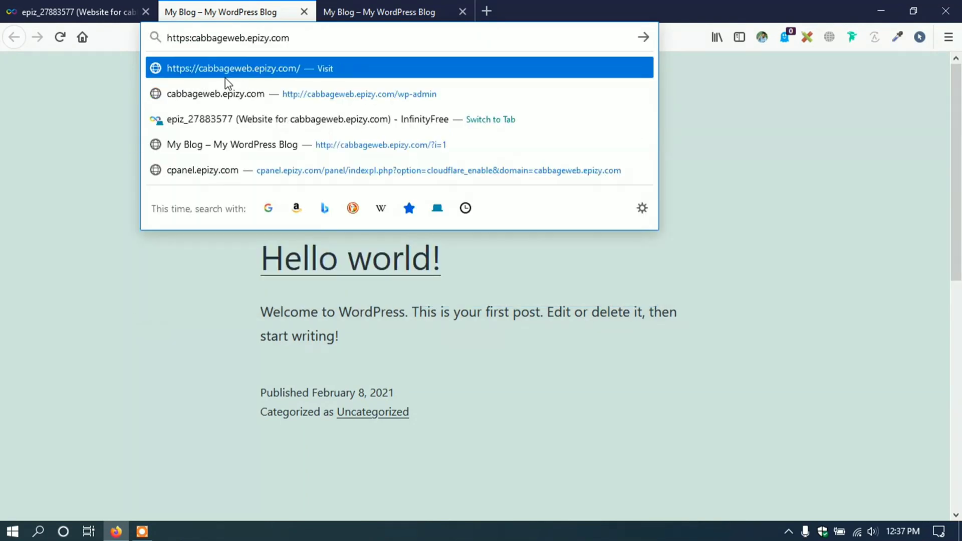
{"action": "type", "text": "://"}
{"action": "key", "text": "Return"}
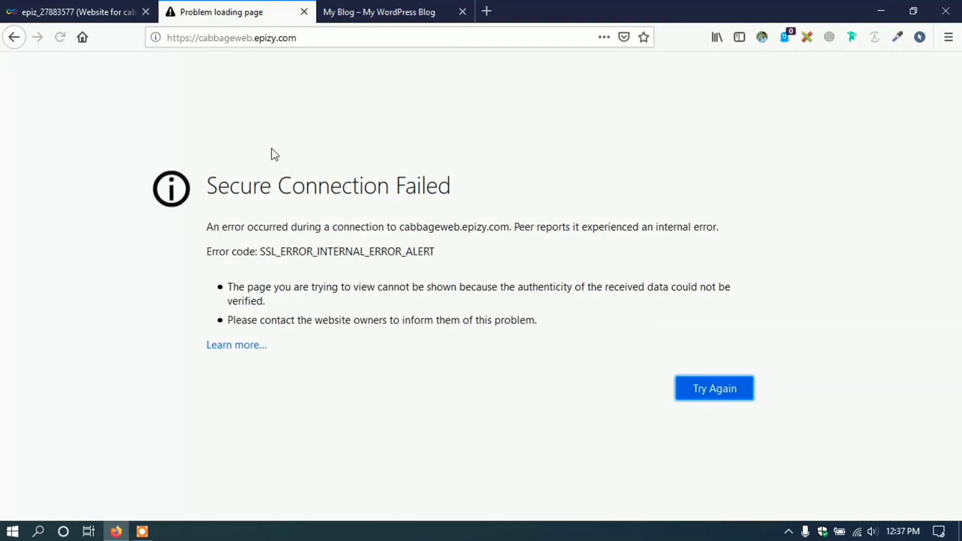
- Confirm the Secure Connection Failed error, then return to the hosting account page
{"action": "left_click_drag", "start_coordinate": [208, 187], "coordinate": [450, 186]}
{"action": "left_click", "coordinate": [451, 185]}
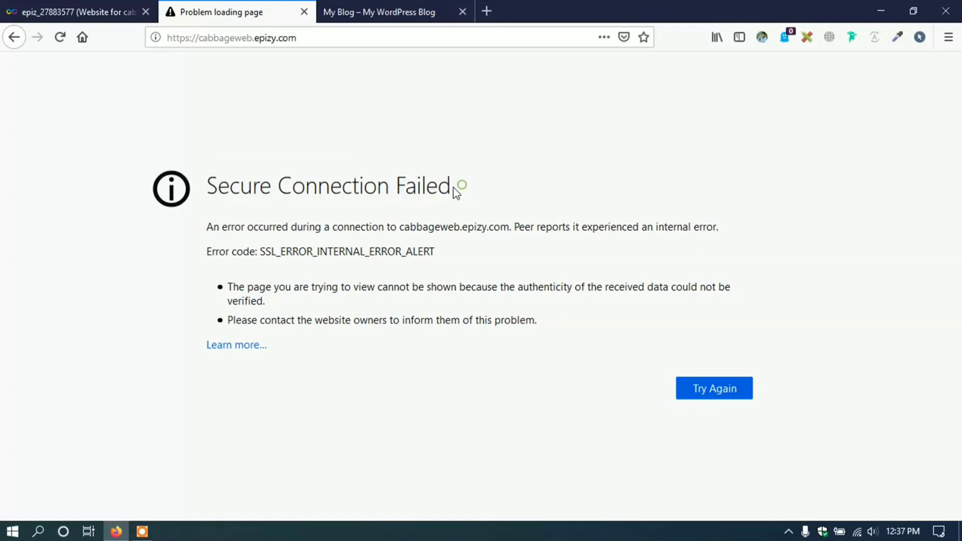
{"action": "left_click_drag", "start_coordinate": [214, 183], "coordinate": [451, 182]}
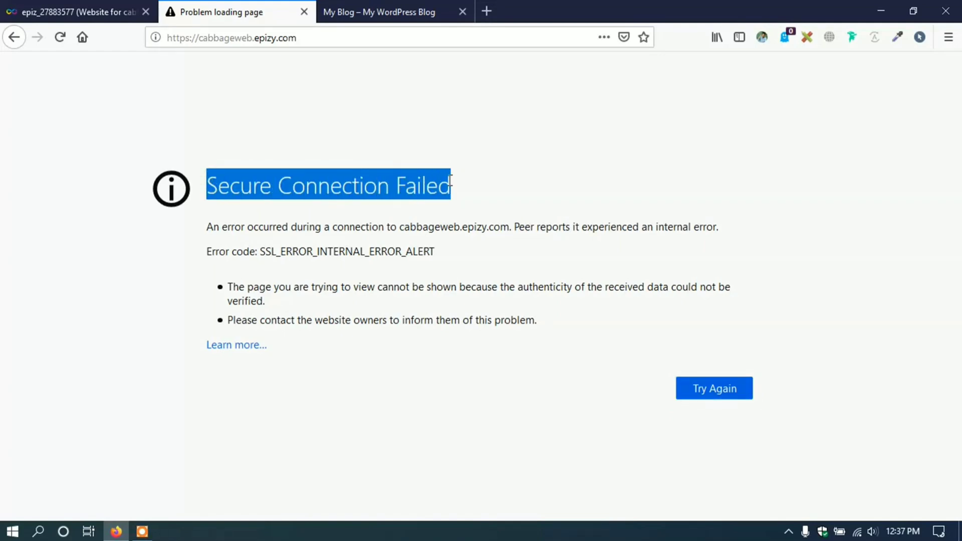
{"action": "left_click", "coordinate": [449, 183]}
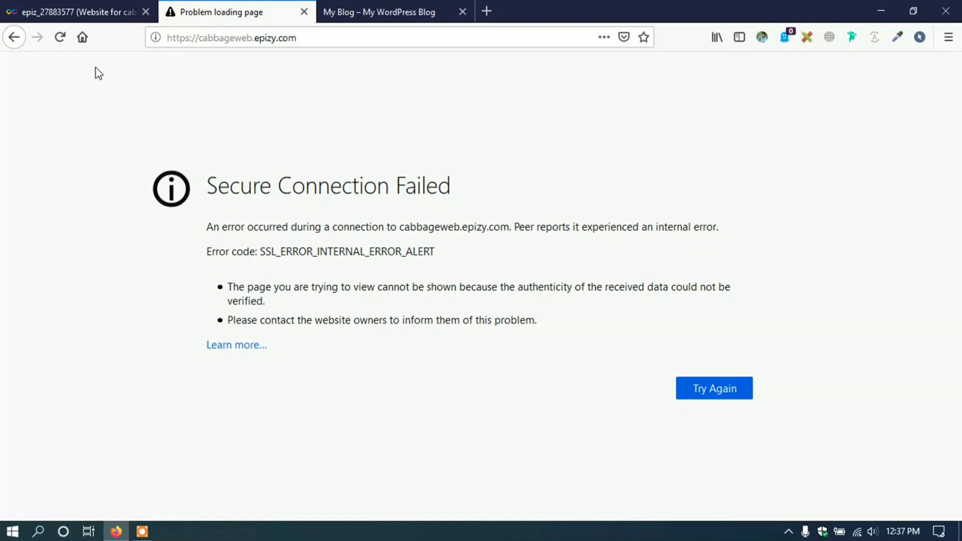
{"action": "left_click", "coordinate": [112, 5]}
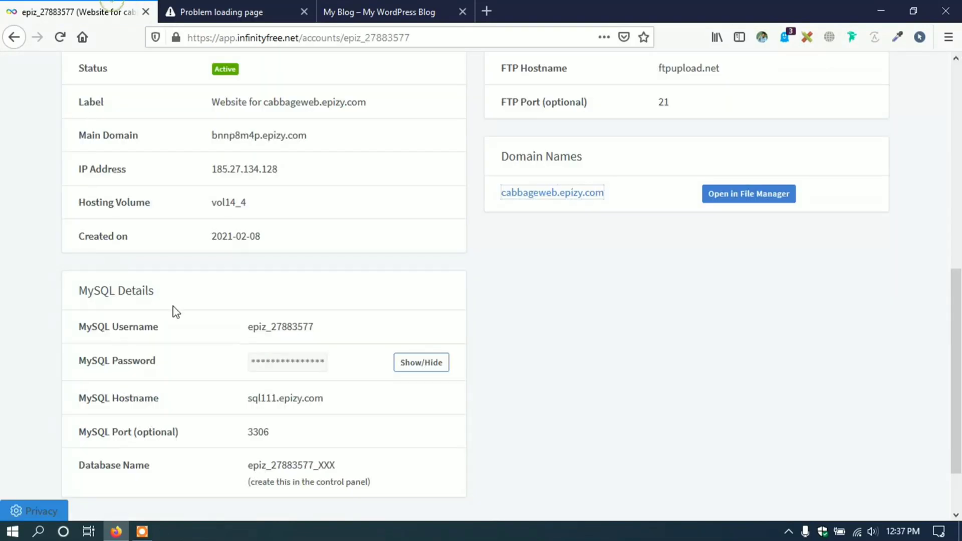
- Open the hosting account's Control Panel from the InfinityFree account details page
{"action": "scroll", "coordinate": [266, 225], "scroll_direction": "down", "scroll_amount": 2}
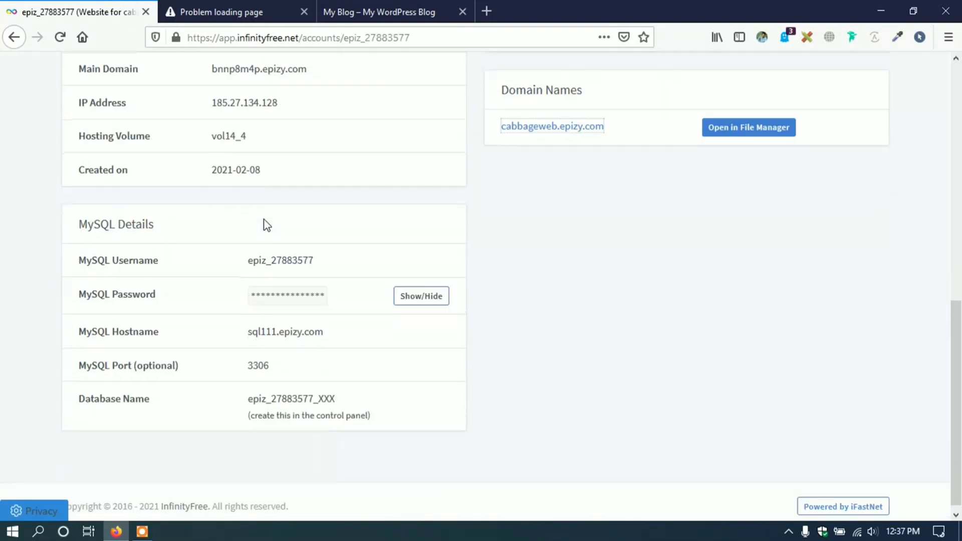
{"action": "scroll", "coordinate": [267, 225], "scroll_direction": "up", "scroll_amount": 10}
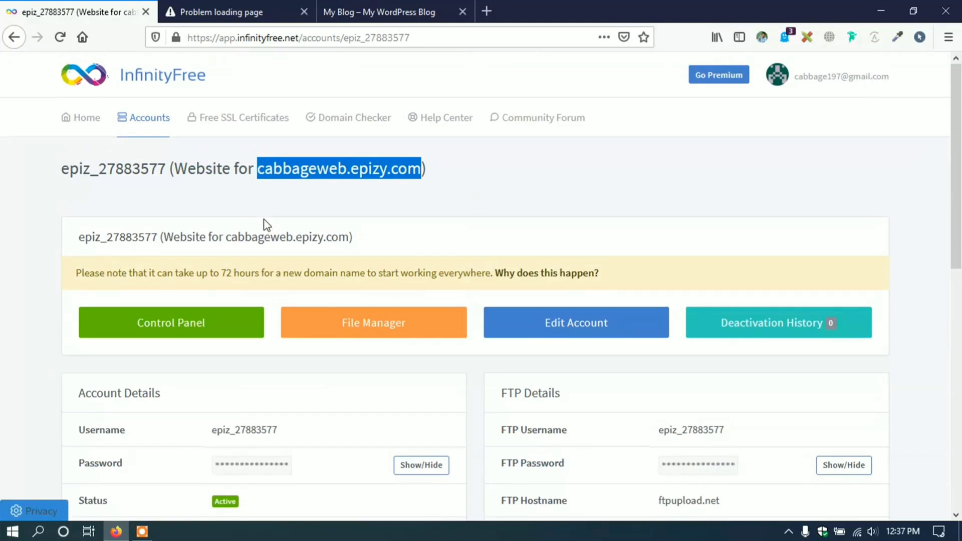
{"action": "scroll", "coordinate": [228, 224], "scroll_direction": "down", "scroll_amount": 2}
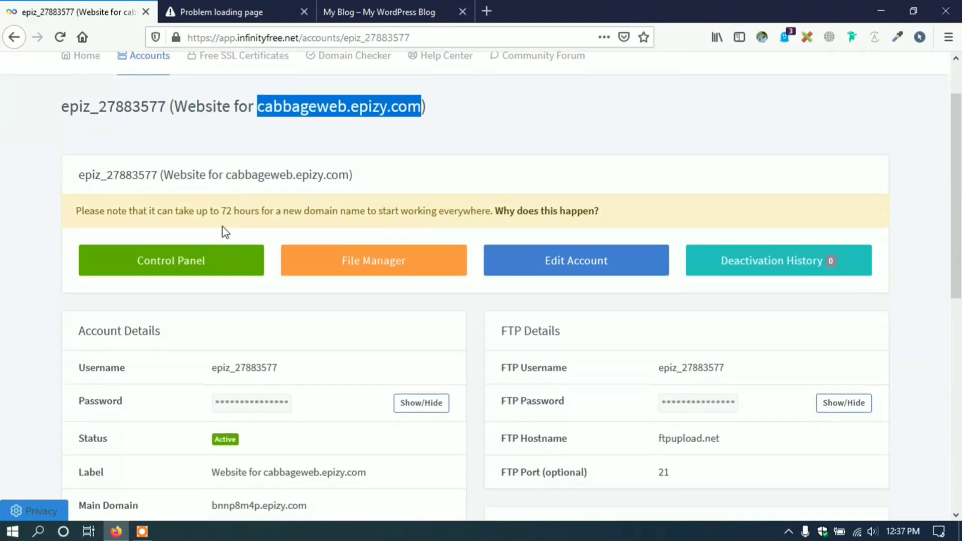
{"action": "left_click", "coordinate": [174, 260]}
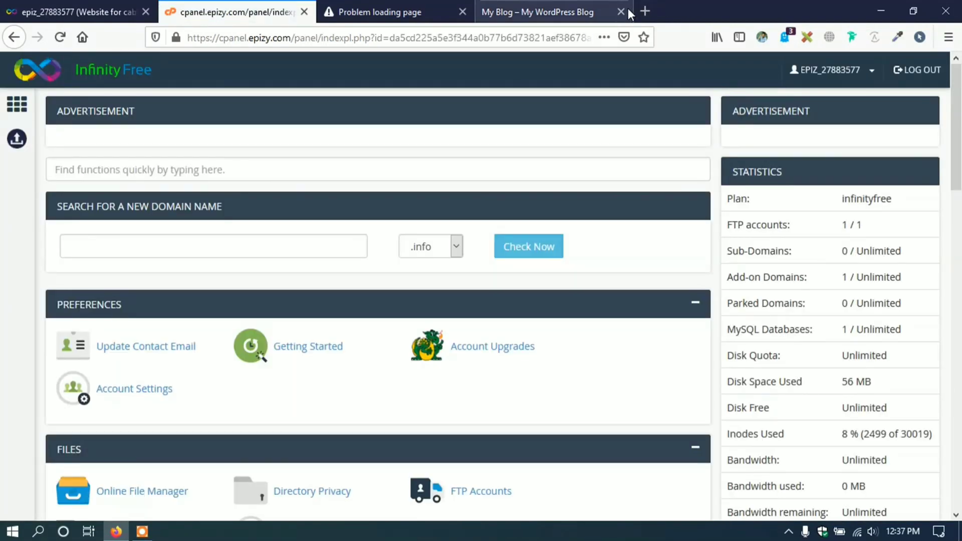
- Close the My Blog tab and open freessl.space in a new tab
{"action": "left_click", "coordinate": [623, 10]}
{"action": "left_click", "coordinate": [488, 10]}
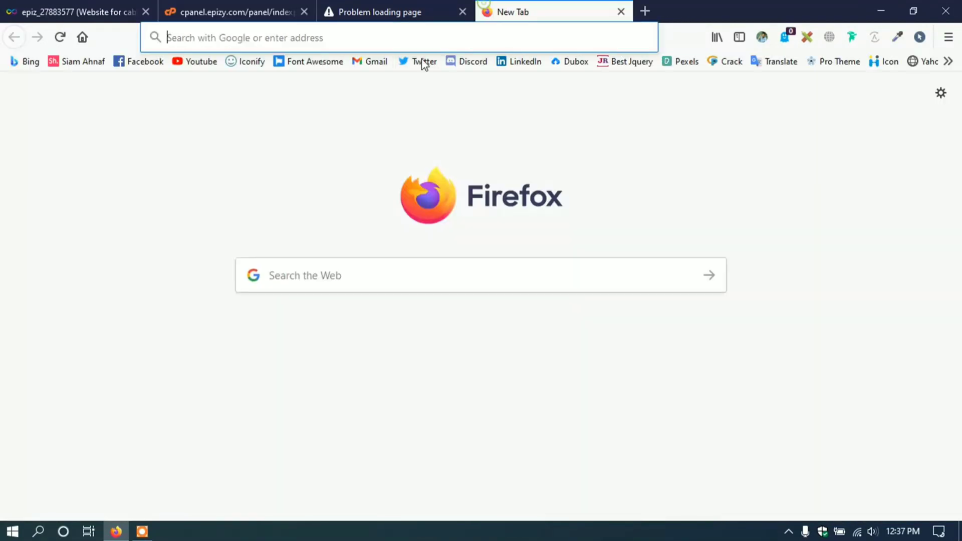
{"action": "left_click", "coordinate": [397, 36]}
{"action": "type", "text": "free"}
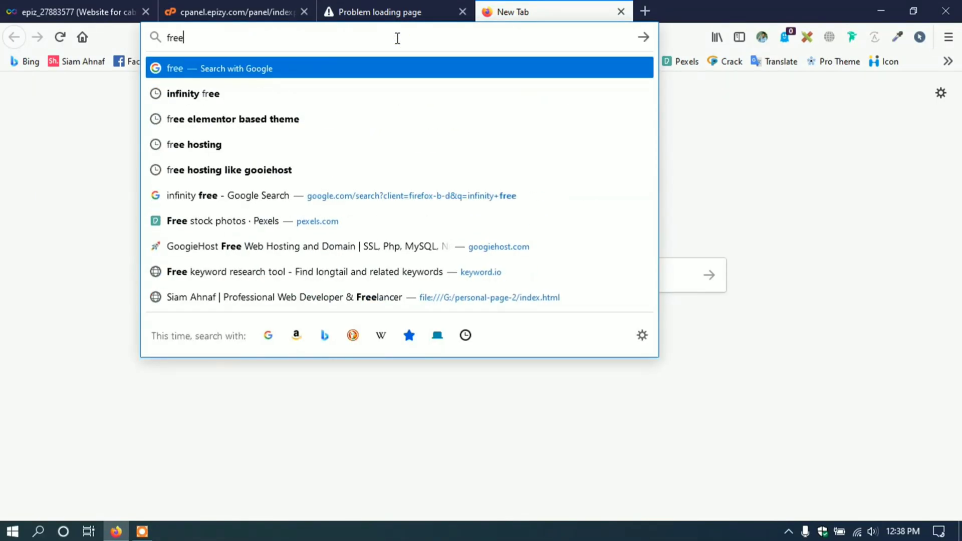
{"action": "type", "text": "ssl.space"}
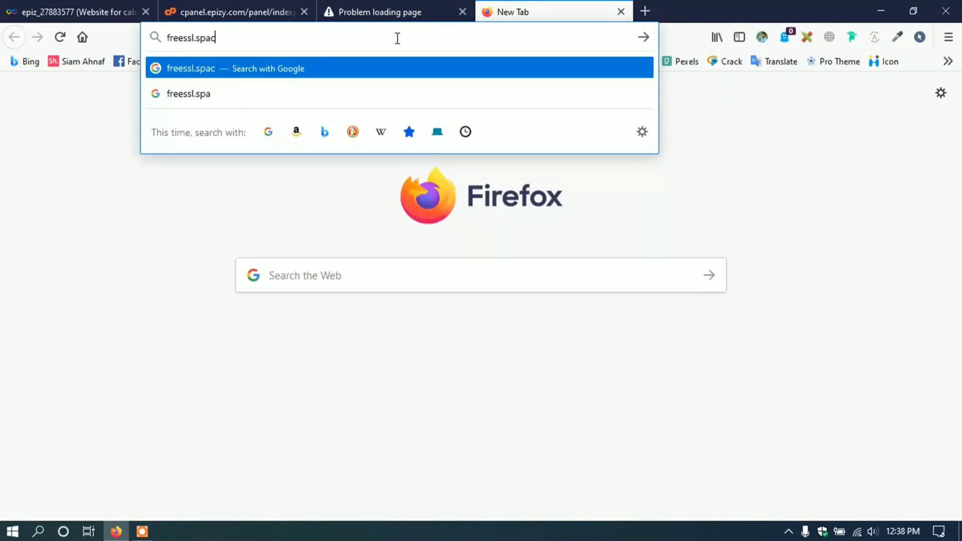
{"action": "key", "text": "Return"}
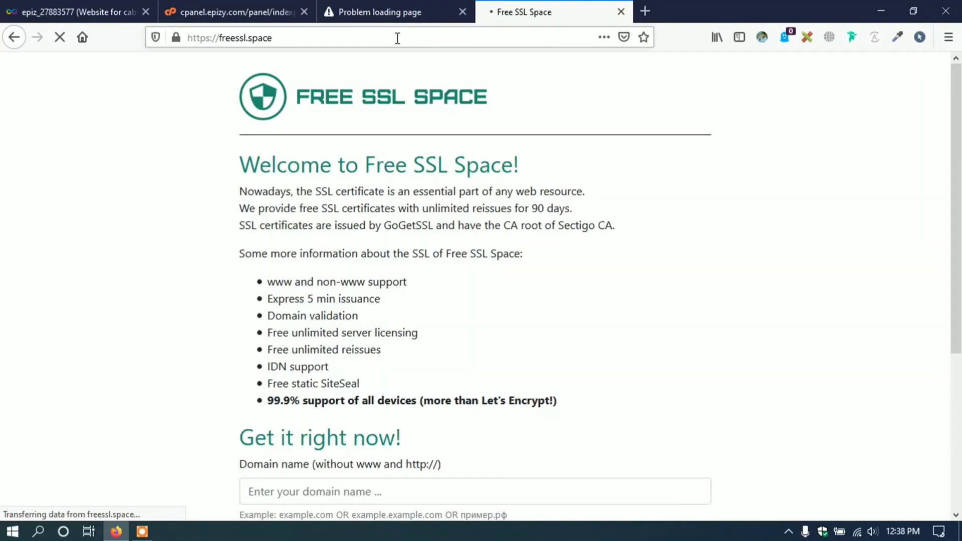
- Scroll to the Free SSL Space domain name form and select its field
{"action": "scroll", "coordinate": [351, 192], "scroll_direction": "down", "scroll_amount": 3}
{"action": "scroll", "coordinate": [426, 120], "scroll_direction": "down", "scroll_amount": 2}
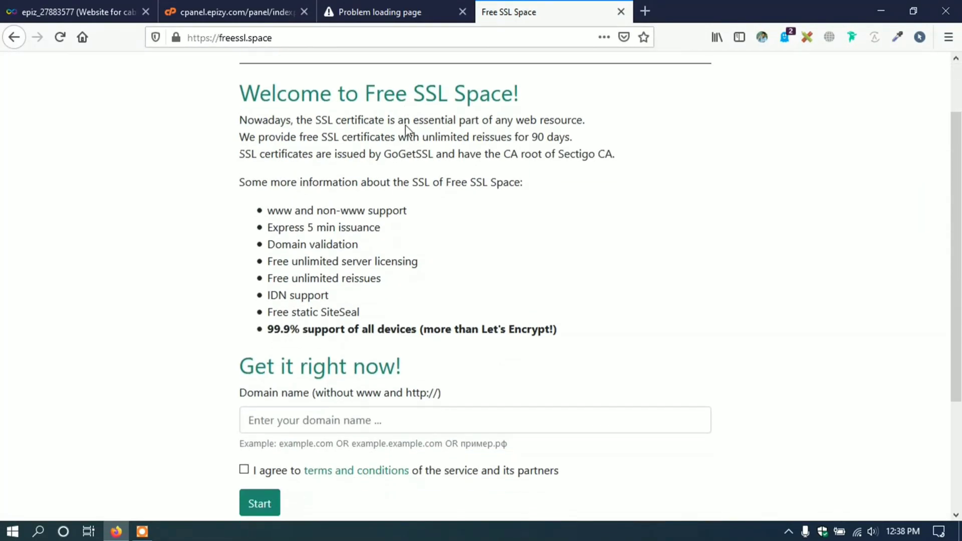
{"action": "left_click_drag", "start_coordinate": [255, 97], "coordinate": [531, 99]}
{"action": "left_click", "coordinate": [530, 102]}
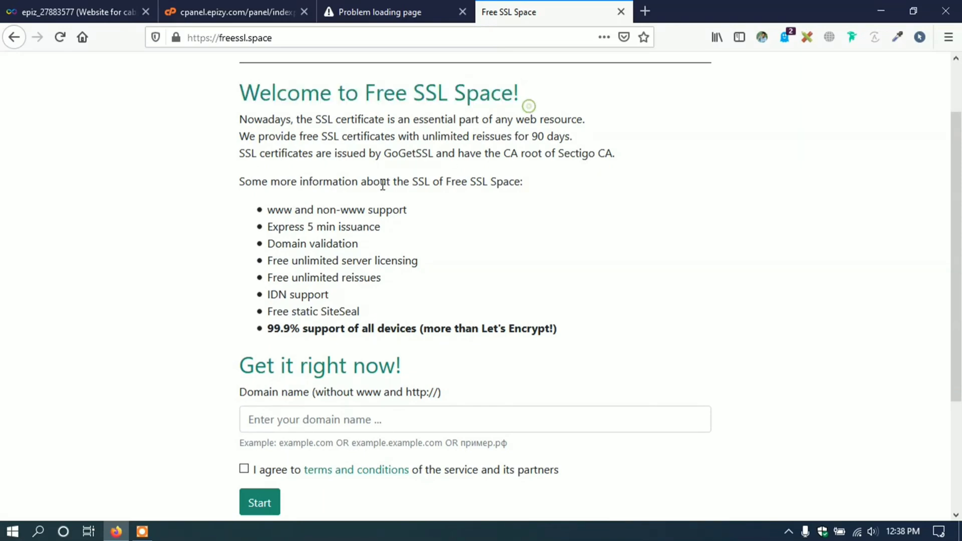
{"action": "scroll", "coordinate": [382, 189], "scroll_direction": "down", "scroll_amount": 4}
{"action": "left_click", "coordinate": [317, 260]}
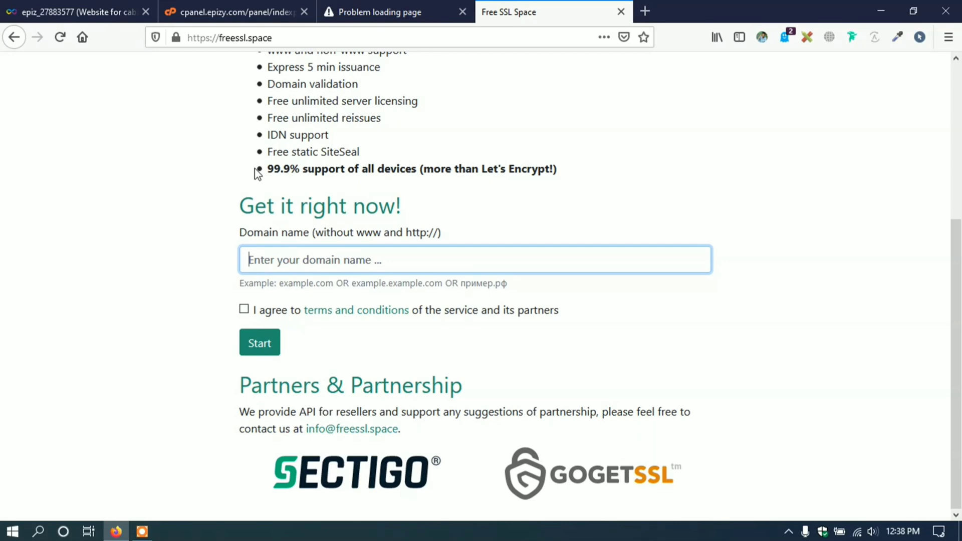
- Switch to the control panel tab and open SSL/TLS under Security
{"action": "scroll", "coordinate": [257, 173], "scroll_direction": "up", "scroll_amount": 3}
{"action": "left_click", "coordinate": [236, 12]}
{"action": "scroll", "coordinate": [2, 274], "scroll_direction": "down", "scroll_amount": 5}
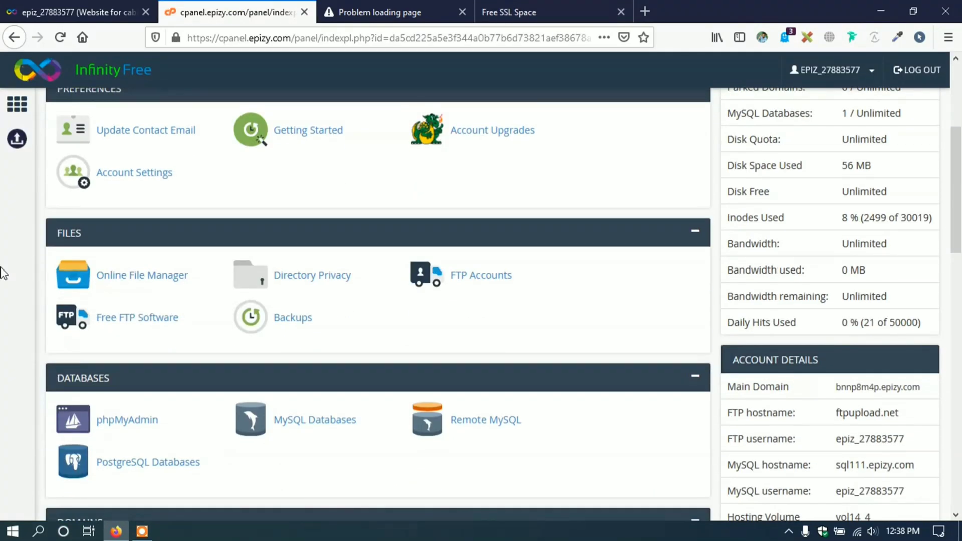
{"action": "scroll", "coordinate": [211, 215], "scroll_direction": "down", "scroll_amount": 15}
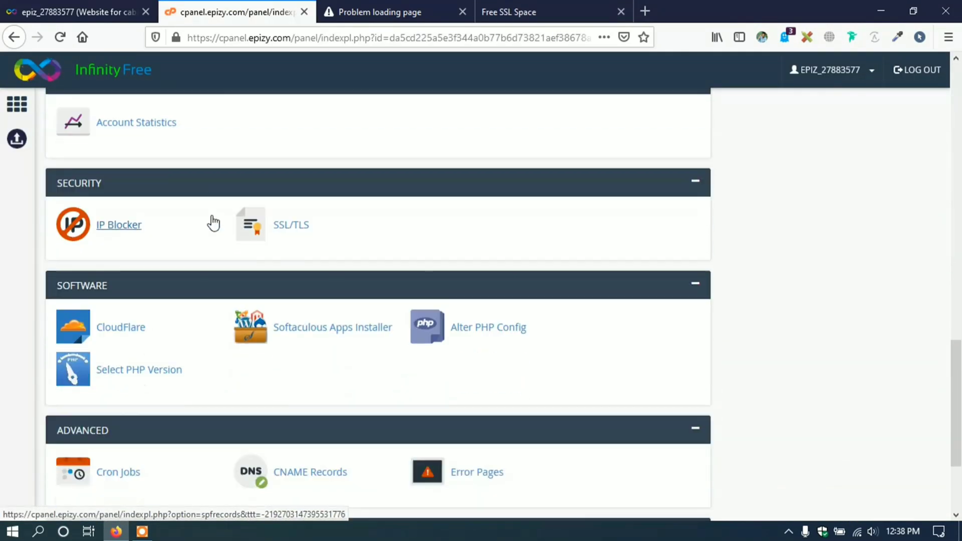
{"action": "scroll", "coordinate": [213, 223], "scroll_direction": "down", "scroll_amount": 1}
{"action": "left_click", "coordinate": [283, 175]}
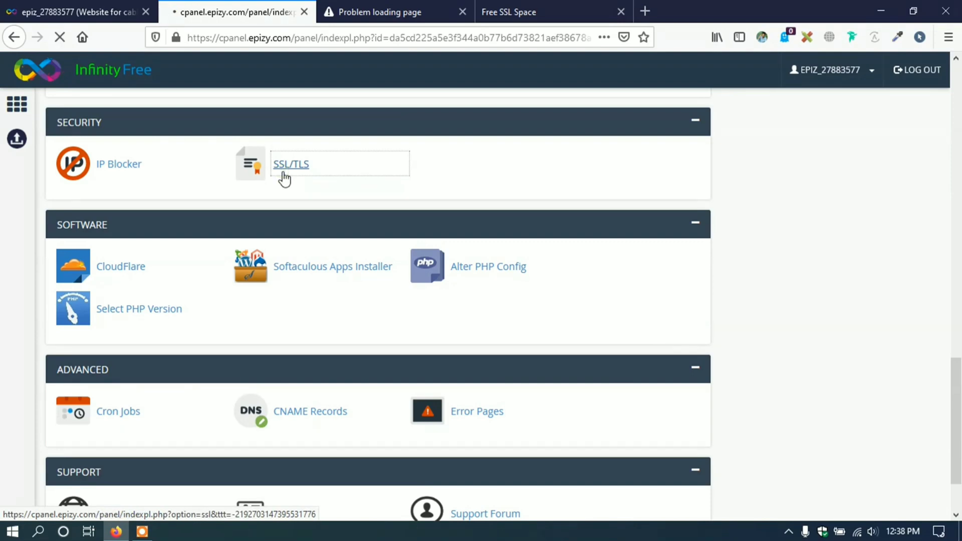
- Configure SSL for cabbageweb.epizy.com and scroll to its Private Key and CSR boxes
{"action": "scroll", "coordinate": [212, 232], "scroll_direction": "down", "scroll_amount": 1}
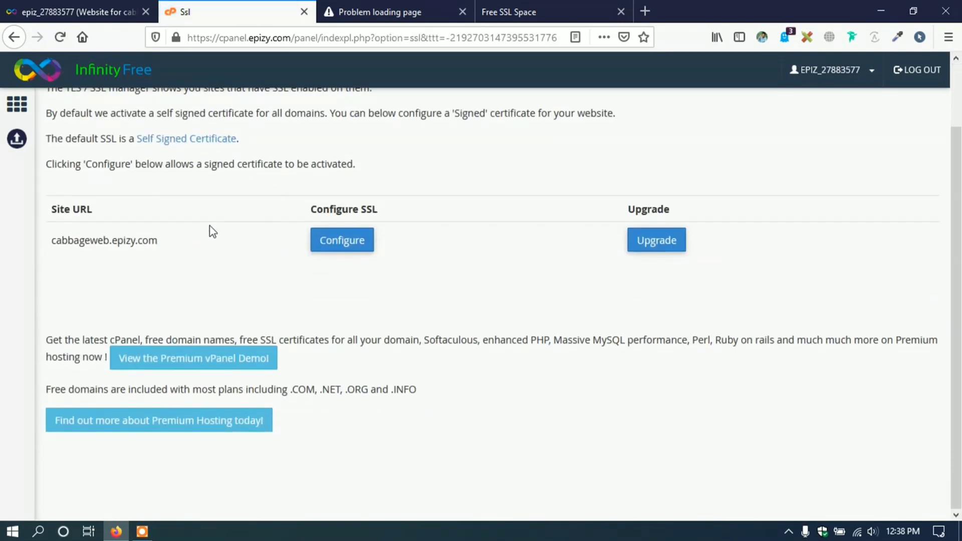
{"action": "left_click_drag", "start_coordinate": [53, 241], "coordinate": [170, 241]}
{"action": "left_click", "coordinate": [169, 242]}
{"action": "left_click", "coordinate": [332, 247]}
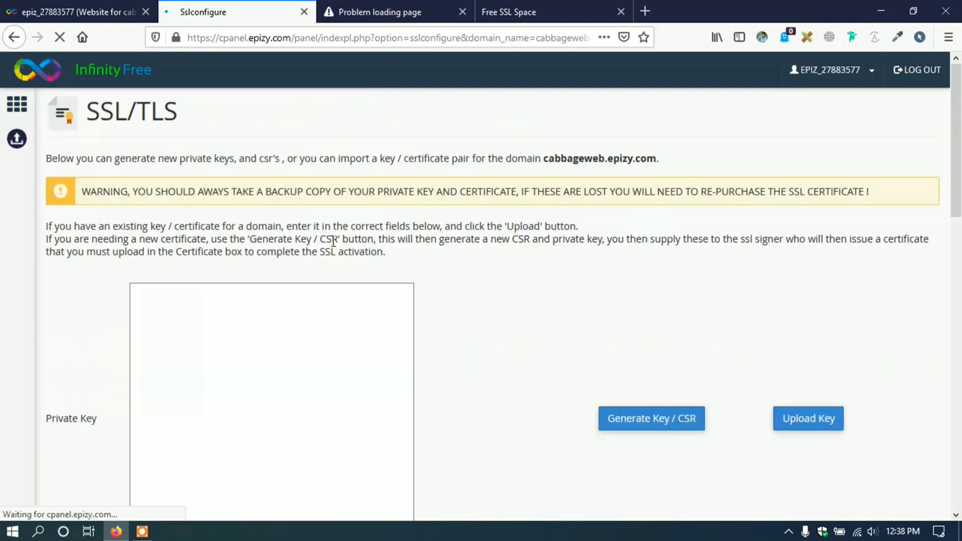
{"action": "scroll", "coordinate": [358, 229], "scroll_direction": "down", "scroll_amount": 1}
{"action": "scroll", "coordinate": [358, 229], "scroll_direction": "down", "scroll_amount": 4}
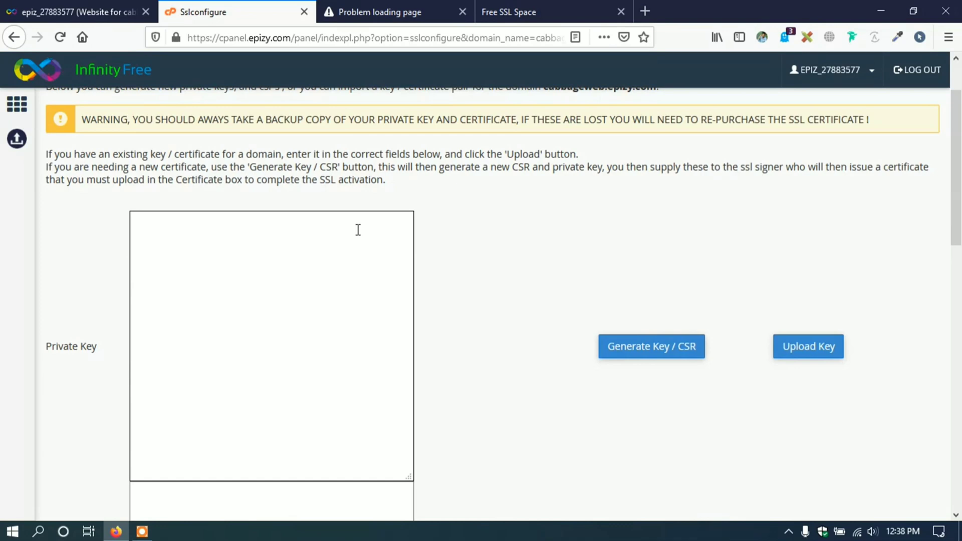
{"action": "scroll", "coordinate": [453, 260], "scroll_direction": "down", "scroll_amount": 3}
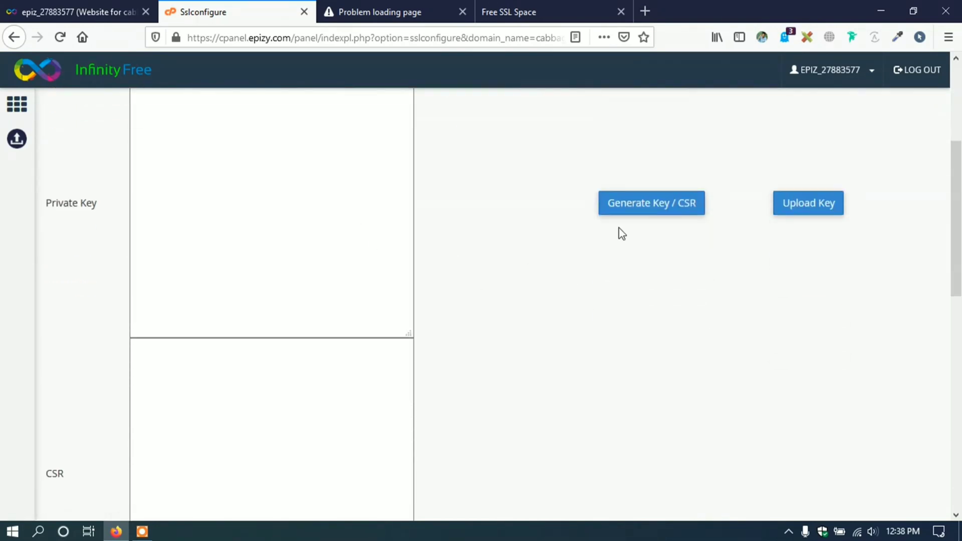
- Open the Generate Key / CSR form and set Country Code to Bangladesh
{"action": "left_click", "coordinate": [653, 211]}
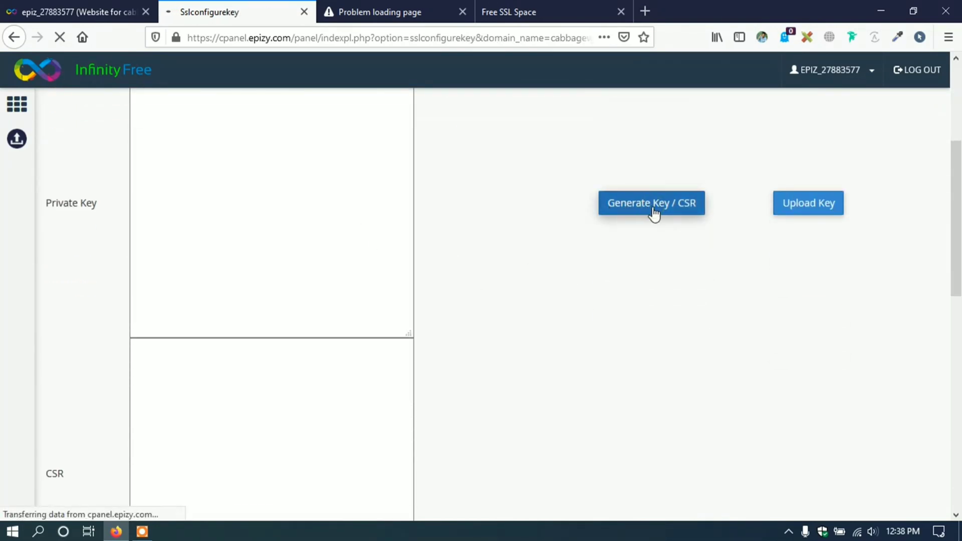
{"action": "scroll", "coordinate": [238, 240], "scroll_direction": "down", "scroll_amount": 3}
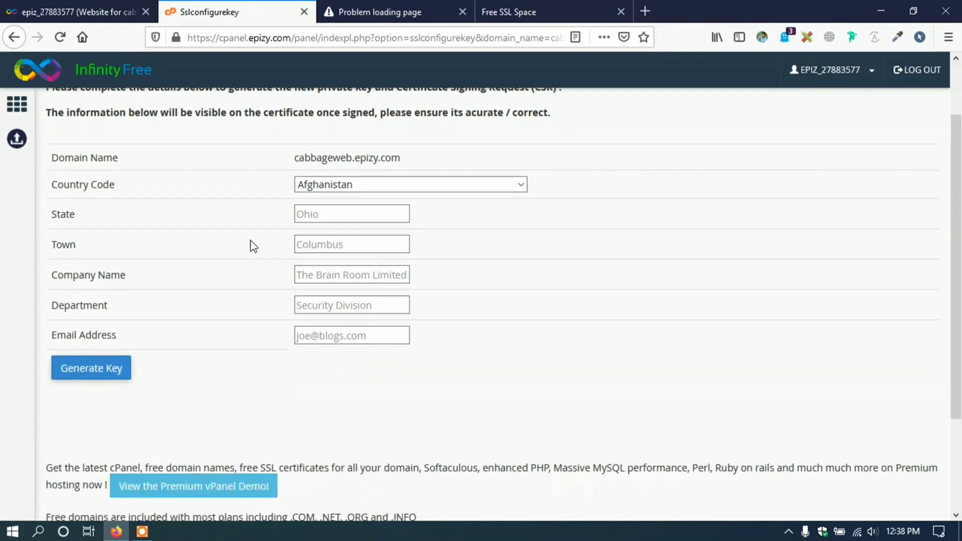
{"action": "triple_click", "coordinate": [308, 157]}
{"action": "left_click", "coordinate": [436, 172]}
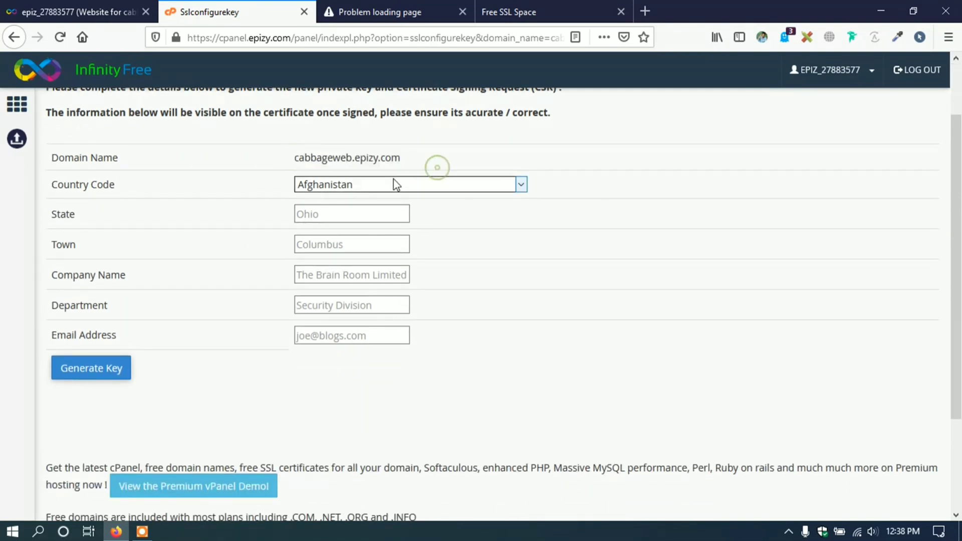
{"action": "left_click", "coordinate": [389, 186]}
{"action": "scroll", "coordinate": [351, 361], "scroll_direction": "down", "scroll_amount": 1}
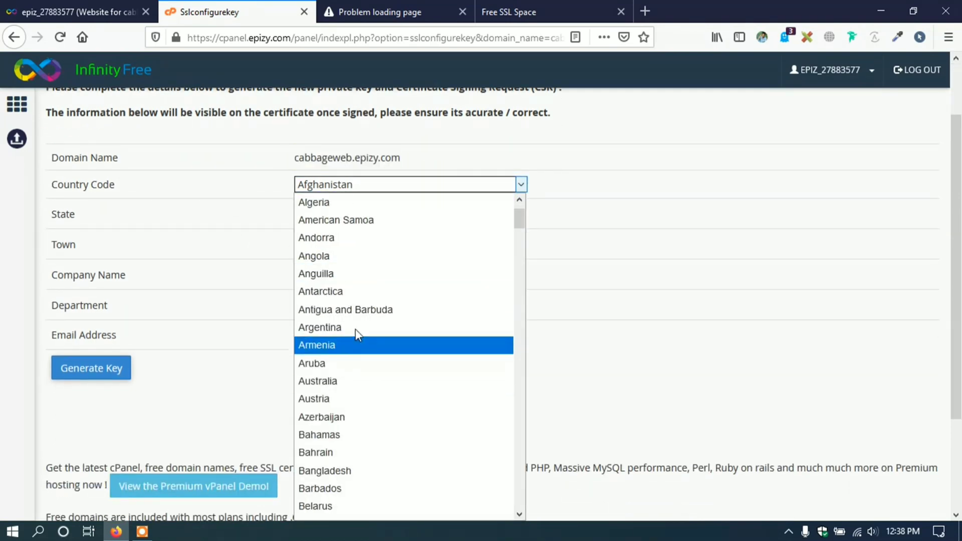
{"action": "scroll", "coordinate": [359, 333], "scroll_direction": "down", "scroll_amount": 1}
{"action": "left_click", "coordinate": [343, 417]}
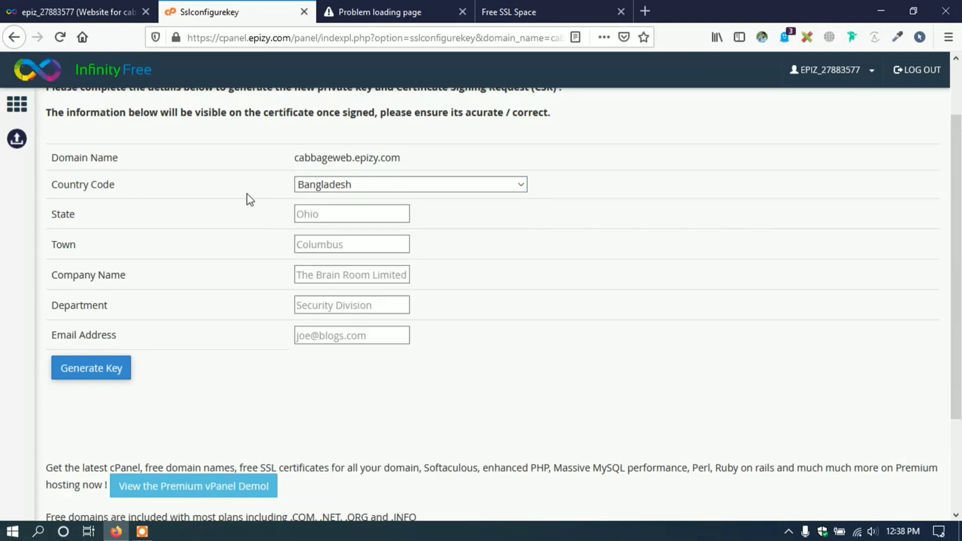
- Fill State, Town and Company Name from saved autofill suggestions
{"action": "left_click", "coordinate": [361, 209]}
{"action": "left_click", "coordinate": [362, 208]}
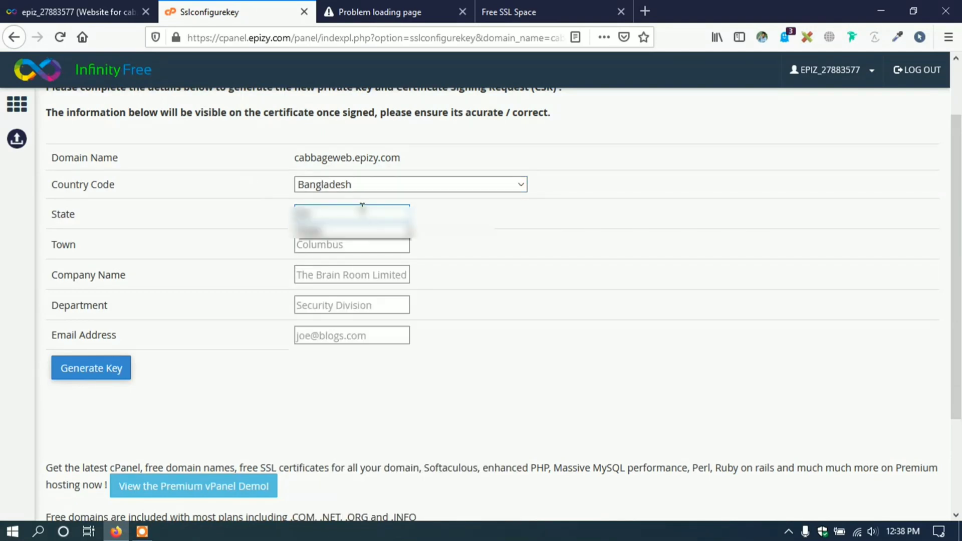
{"action": "left_click", "coordinate": [361, 215]}
{"action": "left_click", "coordinate": [360, 244]}
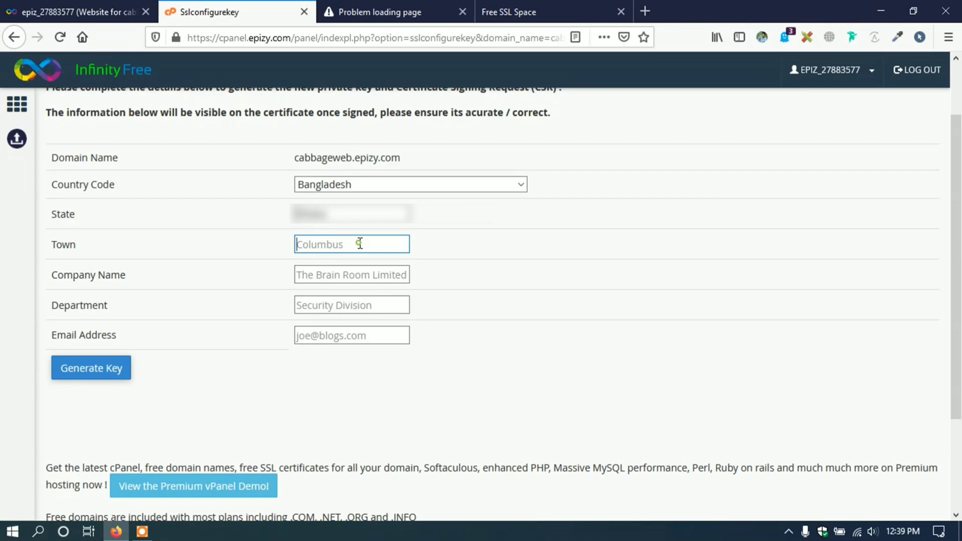
{"action": "left_click", "coordinate": [361, 244]}
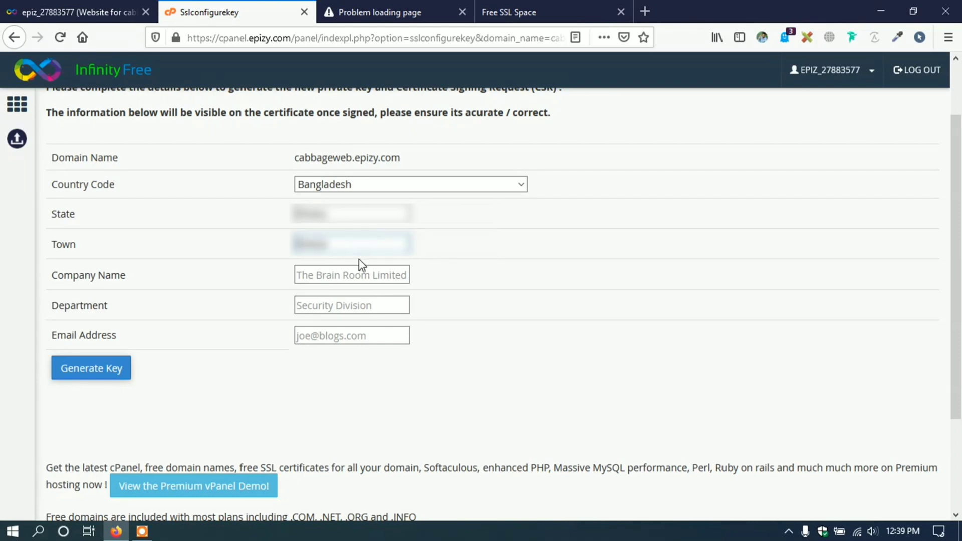
{"action": "left_click", "coordinate": [361, 274]}
{"action": "left_click", "coordinate": [361, 275]}
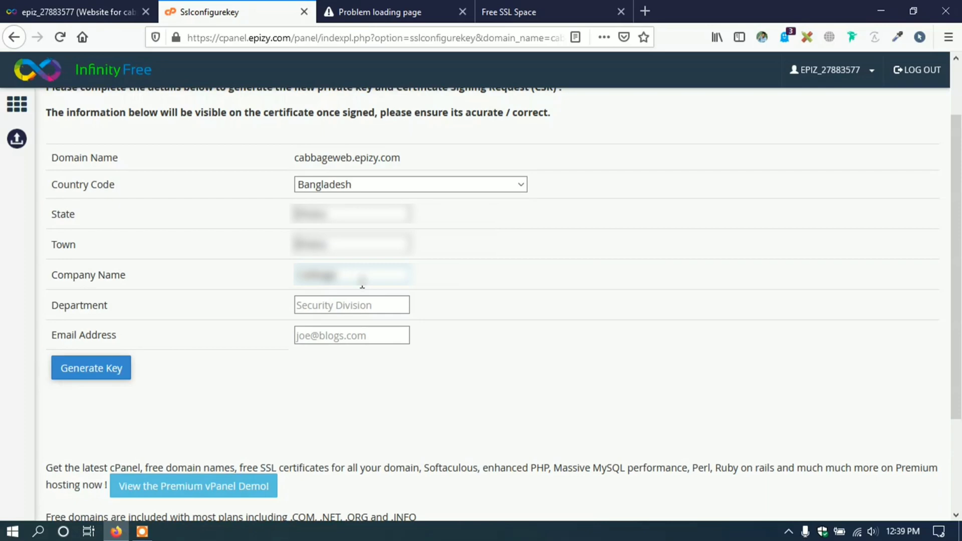
- Enter 'College' as the department and accept the suggested email address
{"action": "left_click", "coordinate": [368, 295]}
{"action": "type", "text": "College"}
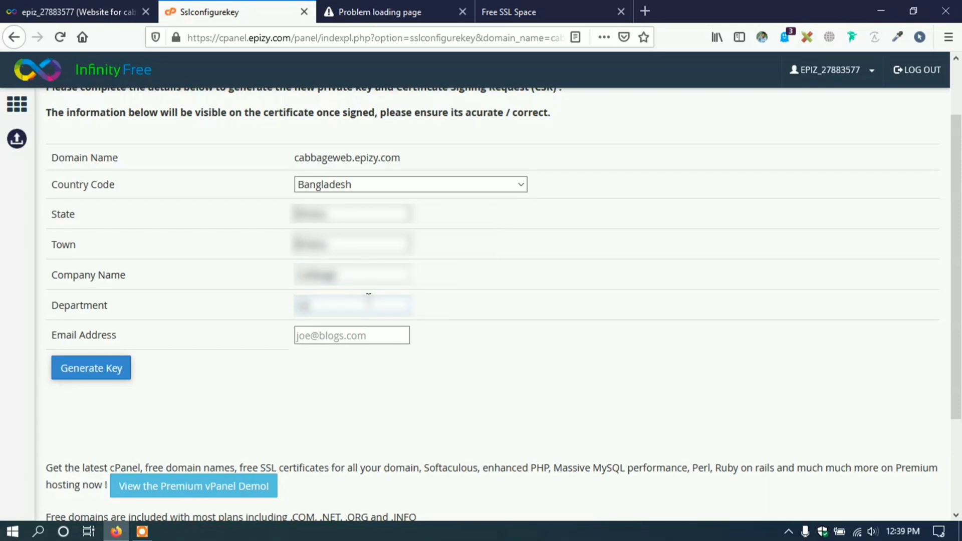
{"action": "left_click", "coordinate": [376, 333]}
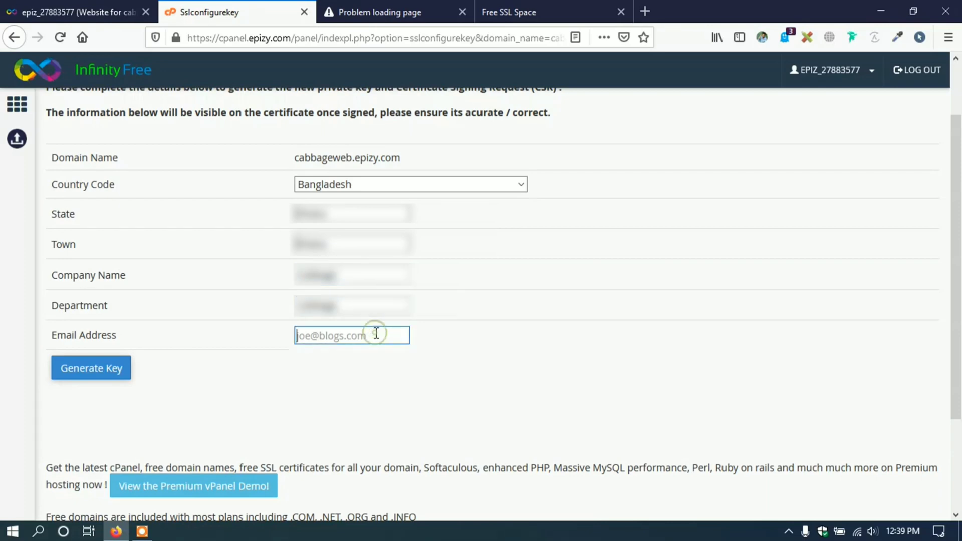
{"action": "type", "text": "cabba"}
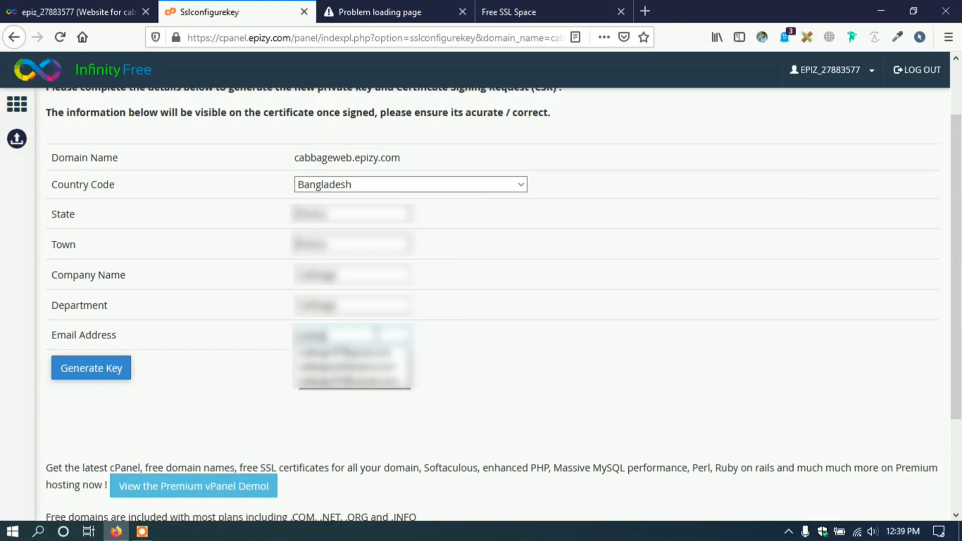
{"action": "type", "text": "ge"}
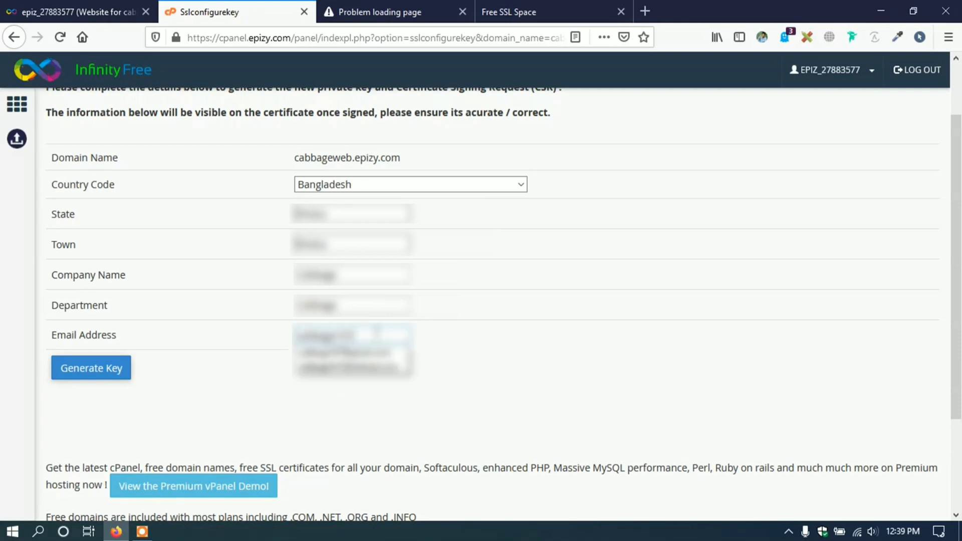
{"action": "type", "text": "web"}
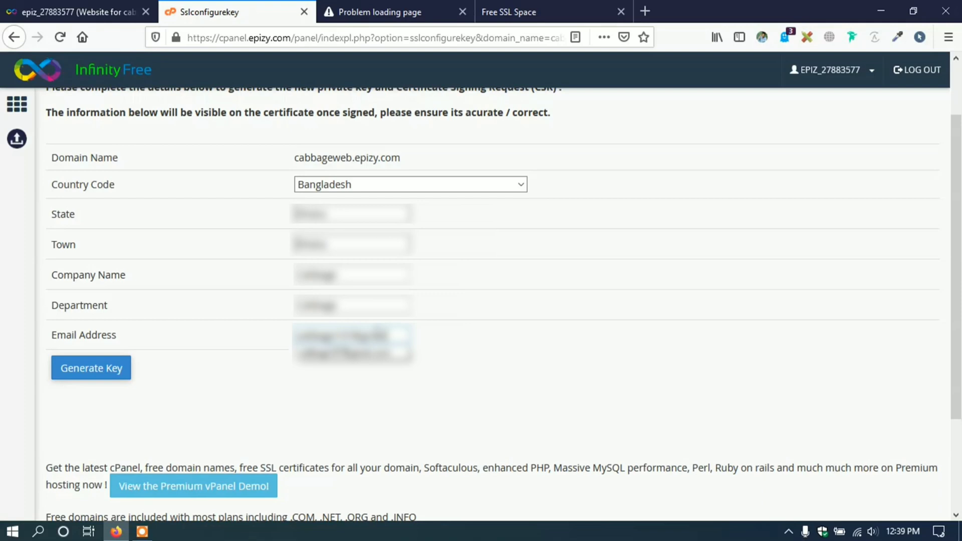
{"action": "left_click", "coordinate": [484, 351]}
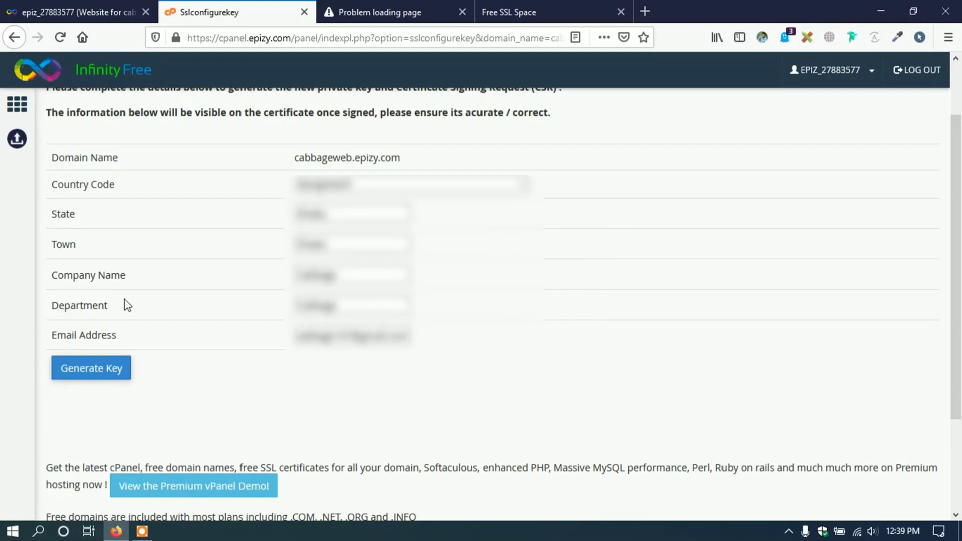
- Generate the private key and CSR for cabbageweb.epizy.com
{"action": "scroll", "coordinate": [100, 307], "scroll_direction": "down", "scroll_amount": 3}
{"action": "left_click", "coordinate": [108, 300]}
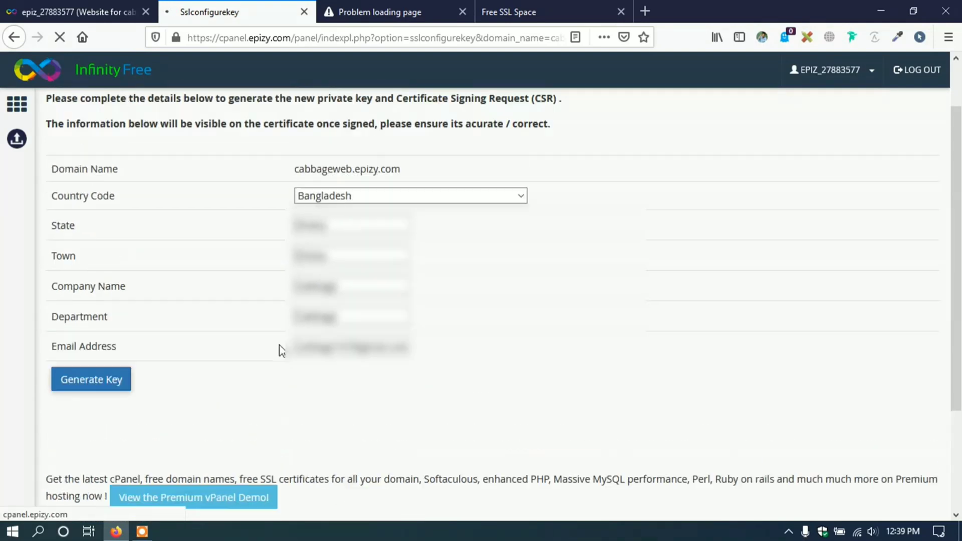
{"action": "scroll", "coordinate": [10, 301], "scroll_direction": "down", "scroll_amount": 2}
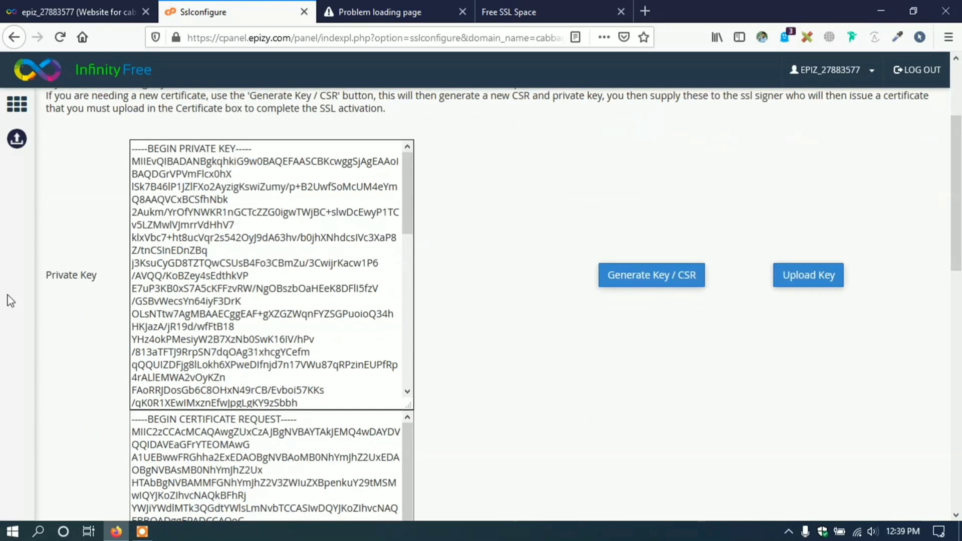
{"action": "scroll", "coordinate": [231, 216], "scroll_direction": "down", "scroll_amount": 8}
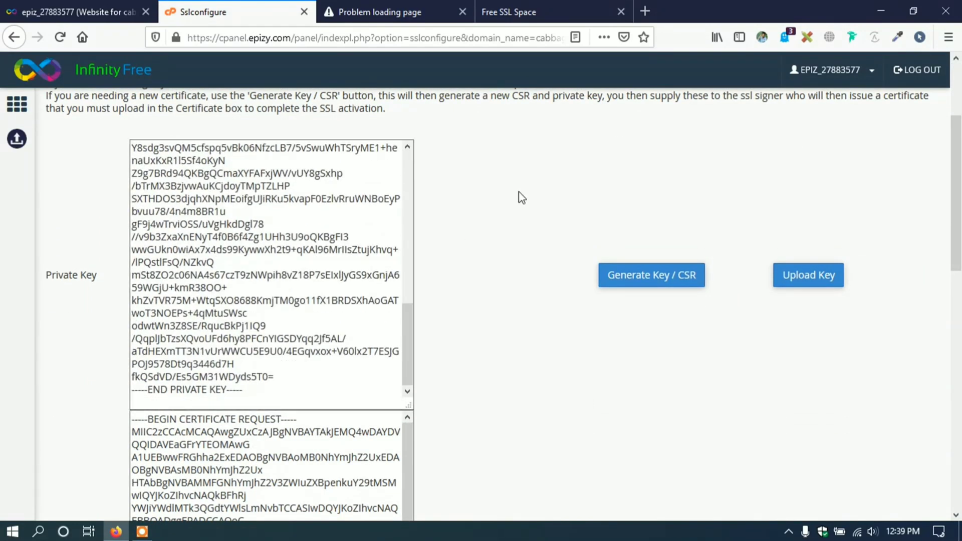
{"action": "scroll", "coordinate": [518, 196], "scroll_direction": "down", "scroll_amount": 4}
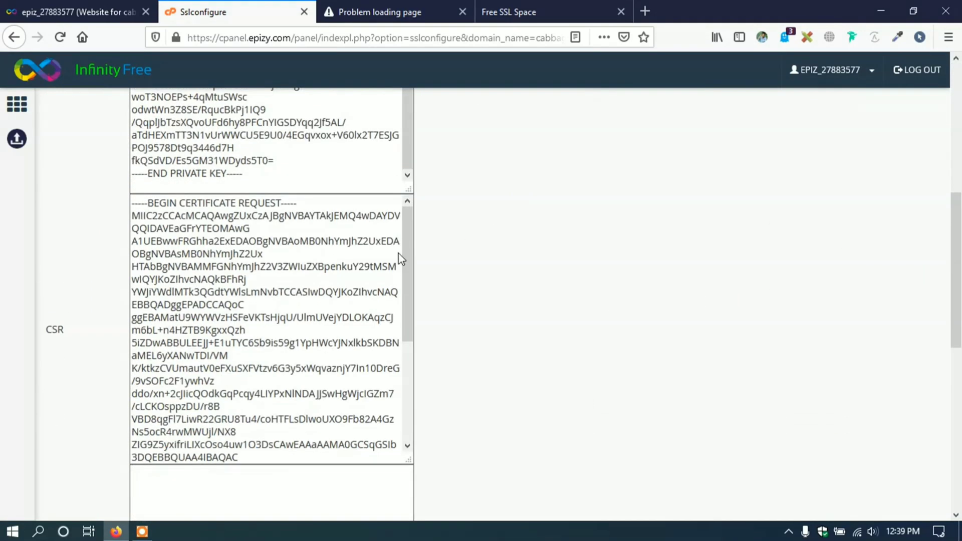
- Select the entire generated CSR text and copy it
{"action": "left_click", "coordinate": [64, 330]}
{"action": "scroll", "coordinate": [200, 326], "scroll_direction": "down", "scroll_amount": 5}
{"action": "scroll", "coordinate": [200, 281], "scroll_direction": "down", "scroll_amount": 4}
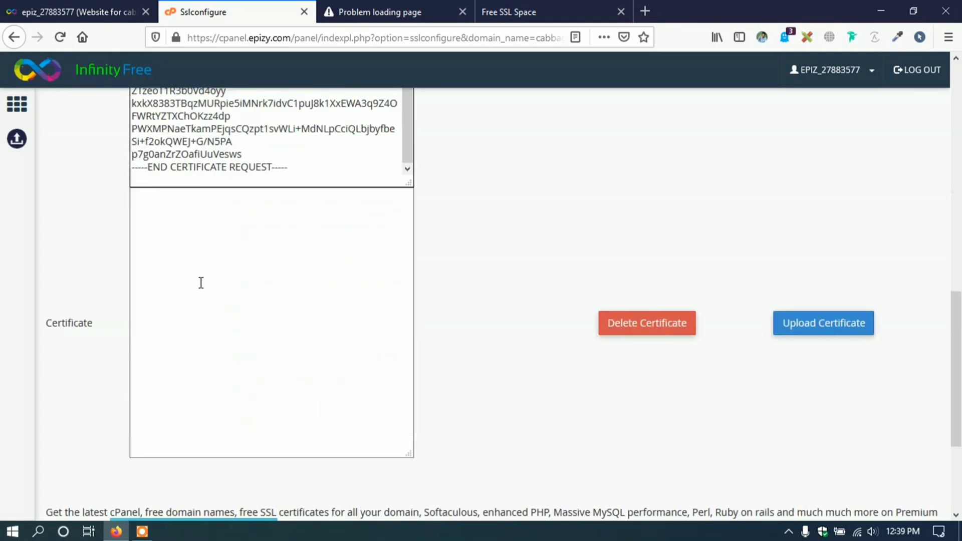
{"action": "scroll", "coordinate": [200, 325], "scroll_direction": "up", "scroll_amount": 3}
{"action": "scroll", "coordinate": [225, 301], "scroll_direction": "down", "scroll_amount": 3}
{"action": "scroll", "coordinate": [251, 281], "scroll_direction": "up", "scroll_amount": 6}
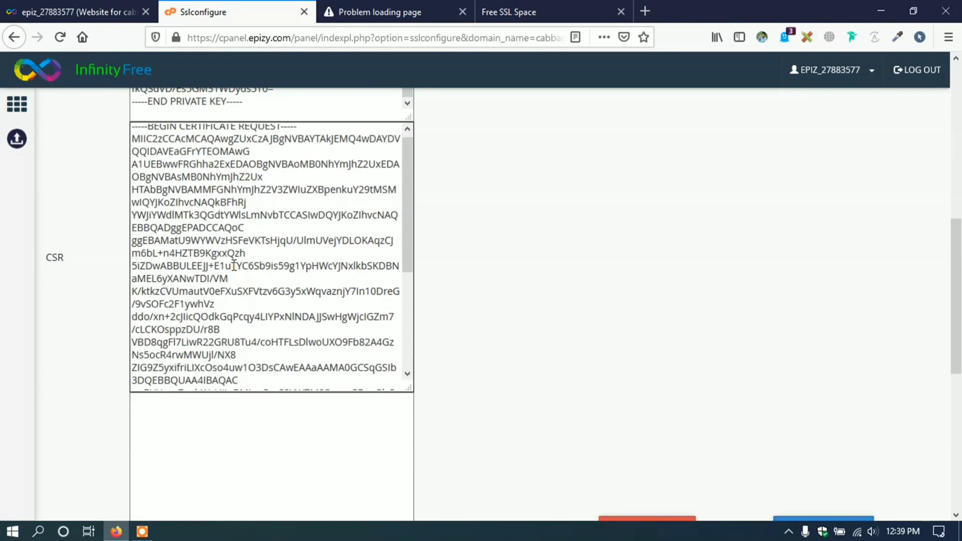
{"action": "left_click", "coordinate": [253, 284]}
{"action": "key", "text": "ctrl+a"}
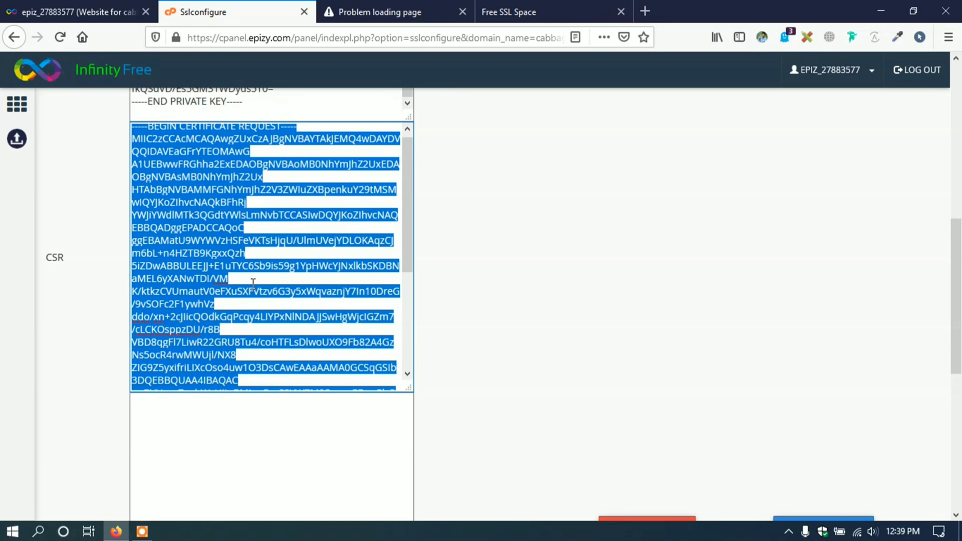
{"action": "scroll", "coordinate": [254, 274], "scroll_direction": "down", "scroll_amount": 3}
{"action": "right_click", "coordinate": [261, 249]}
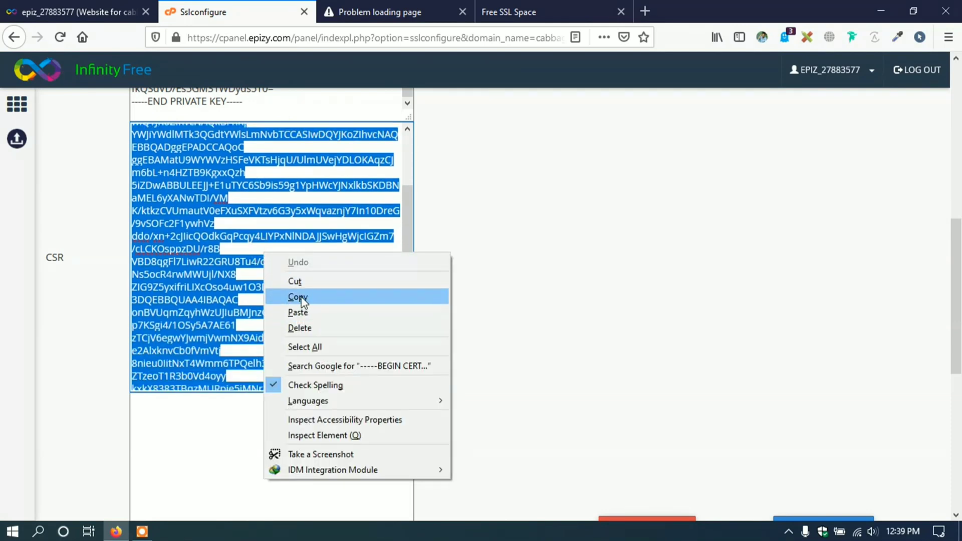
{"action": "left_click", "coordinate": [300, 298]}
- On Free SSL Space, enter cabbageweb.epizy.com as the domain, accept the terms, and start
{"action": "left_click", "coordinate": [531, 7]}
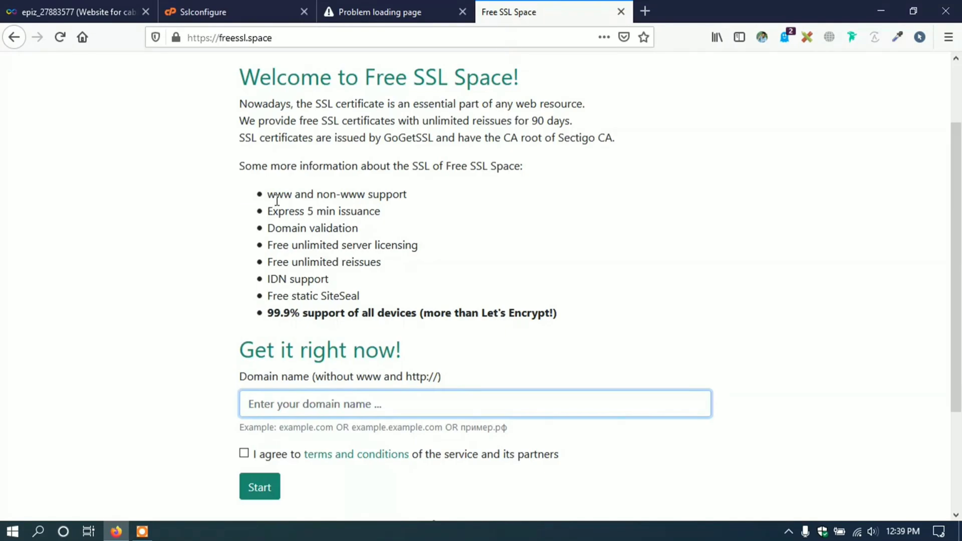
{"action": "scroll", "coordinate": [276, 201], "scroll_direction": "down", "scroll_amount": 3}
{"action": "left_click", "coordinate": [395, 265]}
{"action": "type", "text": "cabba"}
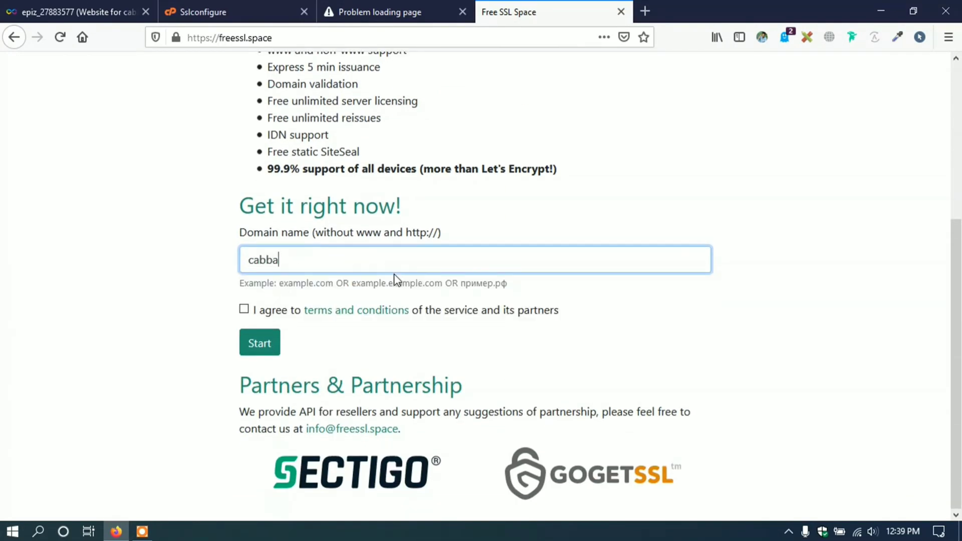
{"action": "type", "text": "geweb.epizy.com"}
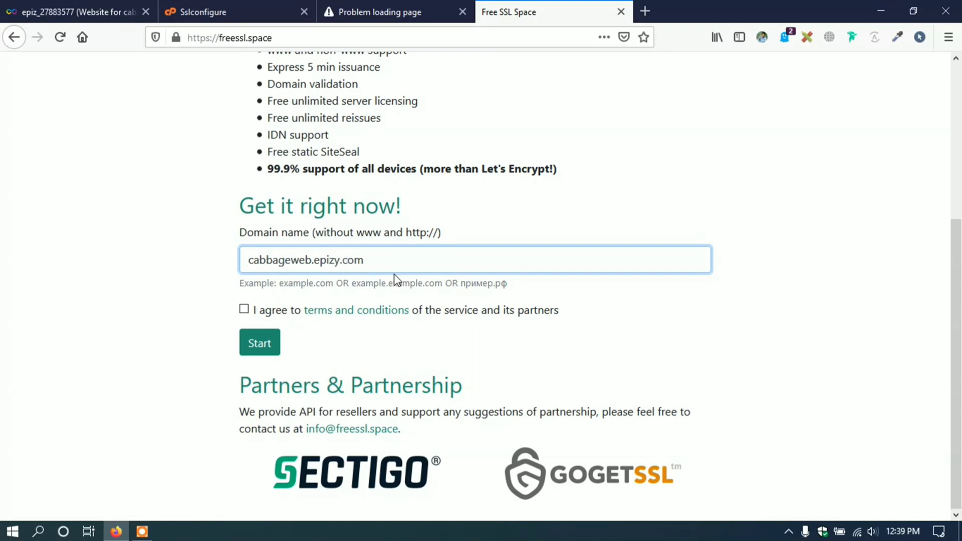
{"action": "left_click", "coordinate": [245, 310]}
{"action": "left_click", "coordinate": [261, 343]}
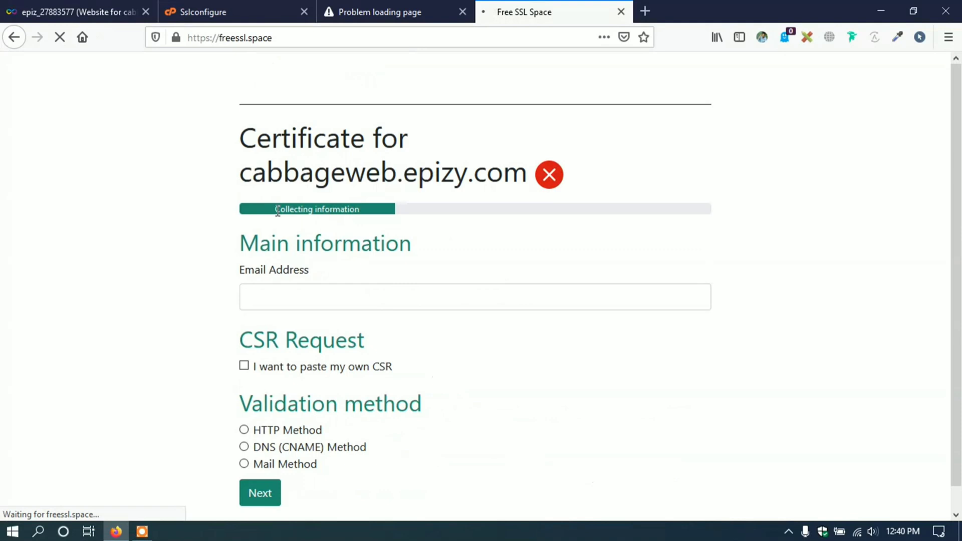
- Enter the contact email address in the certificate request
{"action": "scroll", "coordinate": [385, 232], "scroll_direction": "up", "scroll_amount": 2}
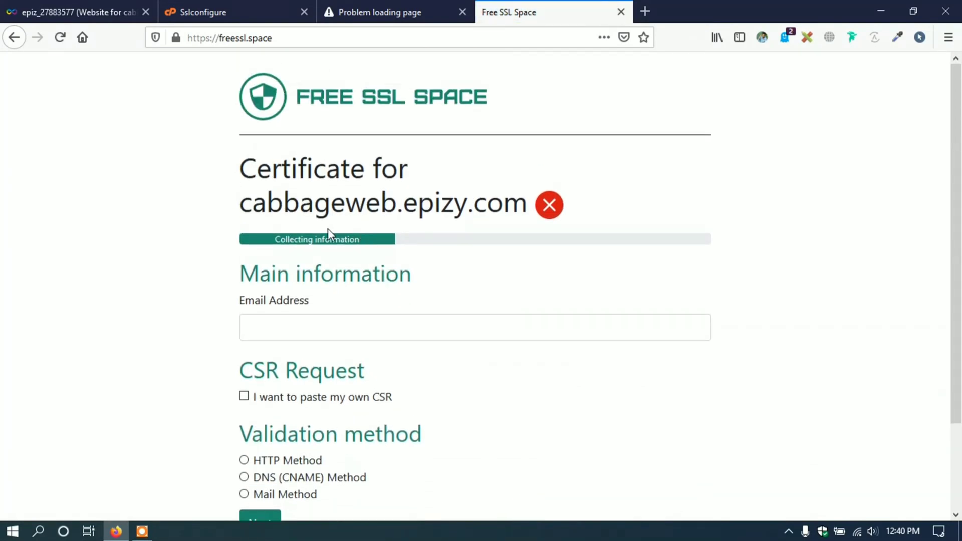
{"action": "scroll", "coordinate": [326, 236], "scroll_direction": "down", "scroll_amount": 2}
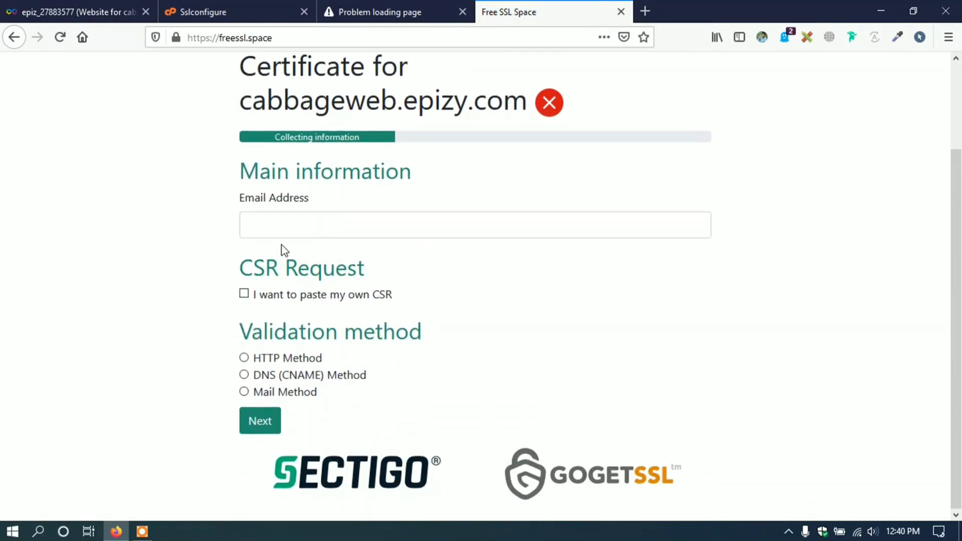
{"action": "left_click", "coordinate": [286, 227]}
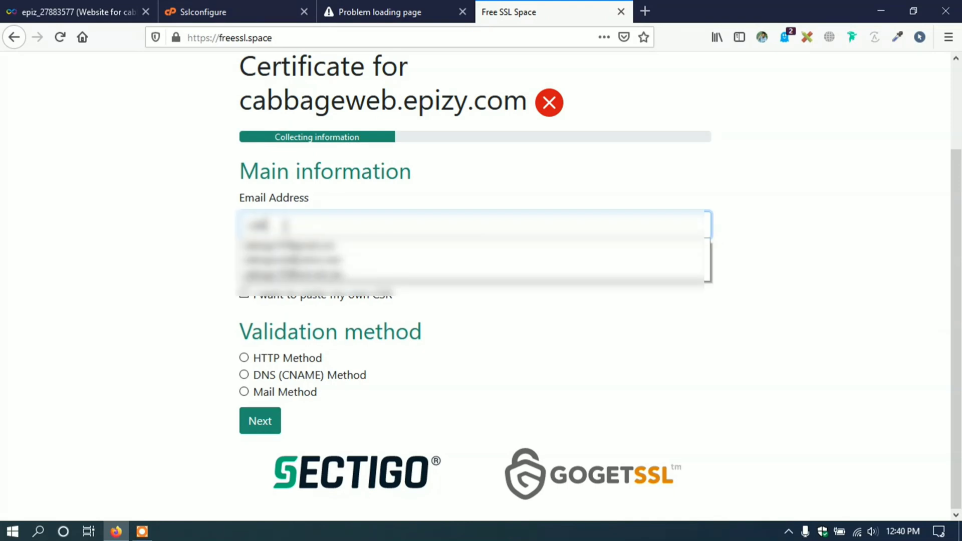
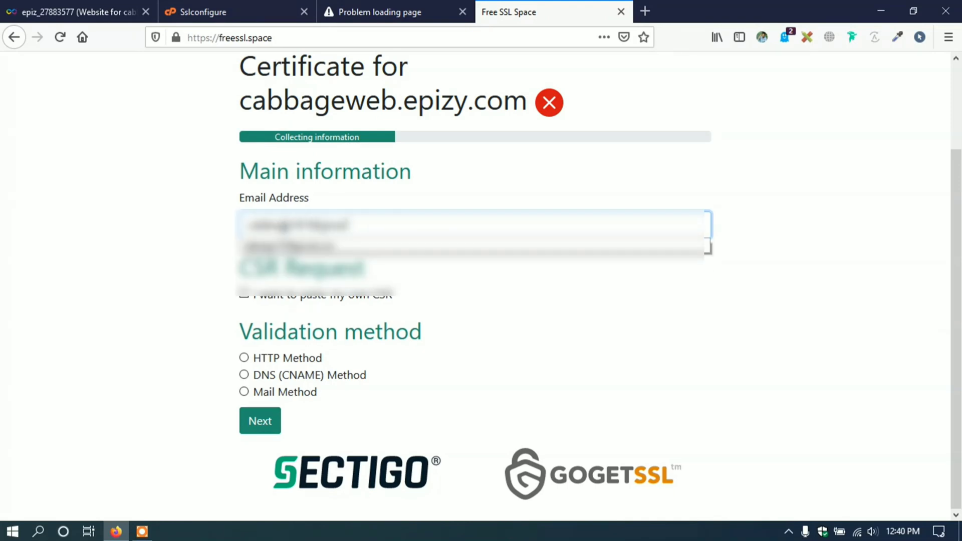
{"action": "left_click", "coordinate": [164, 216]}
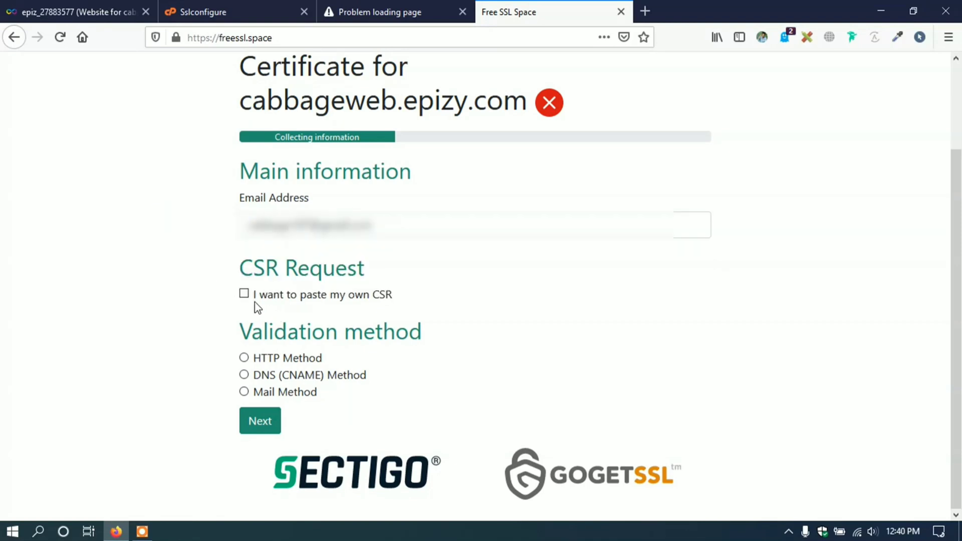
- Tick 'I want to paste my own CSR' and paste the copied CSR
{"action": "left_click", "coordinate": [357, 296]}
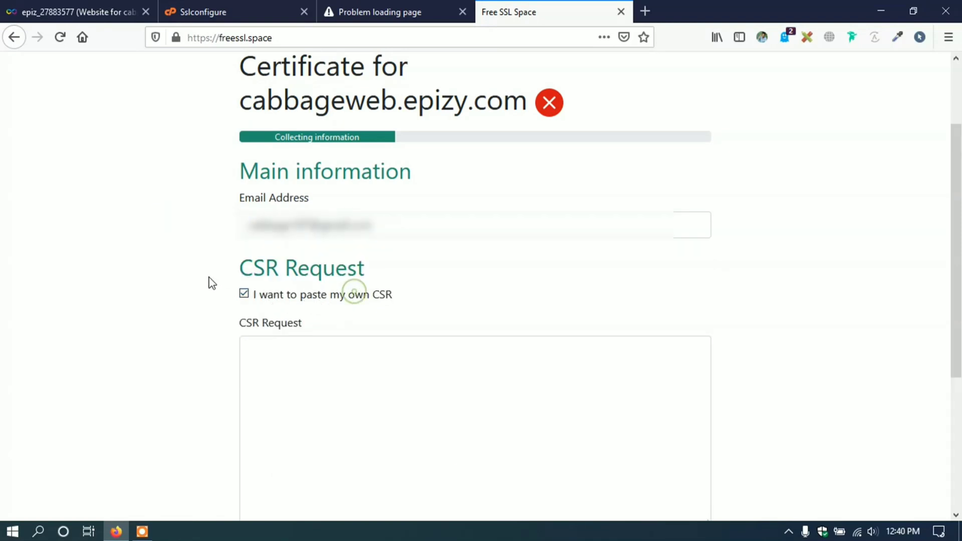
{"action": "scroll", "coordinate": [204, 281], "scroll_direction": "down", "scroll_amount": 3}
{"action": "left_click", "coordinate": [305, 227]}
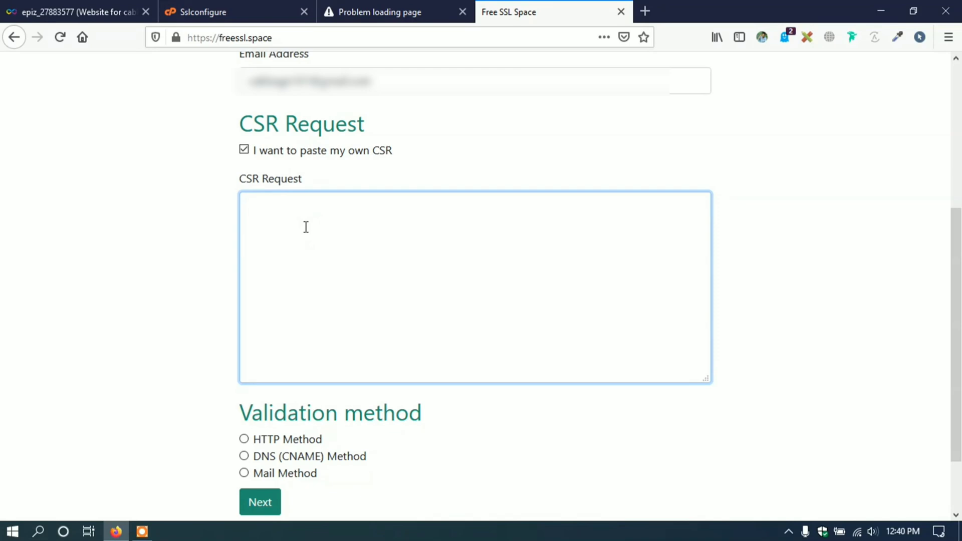
{"action": "key", "text": "ctrl+v"}
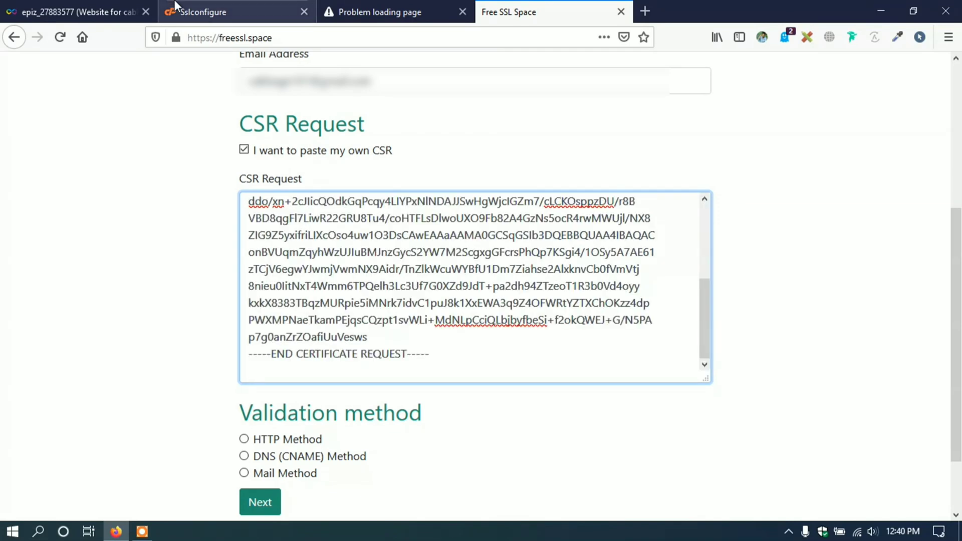
- Recheck the generated CSR on the InfinityFree SSL configuration page
{"action": "left_click", "coordinate": [95, 11]}
{"action": "left_click", "coordinate": [222, 11]}
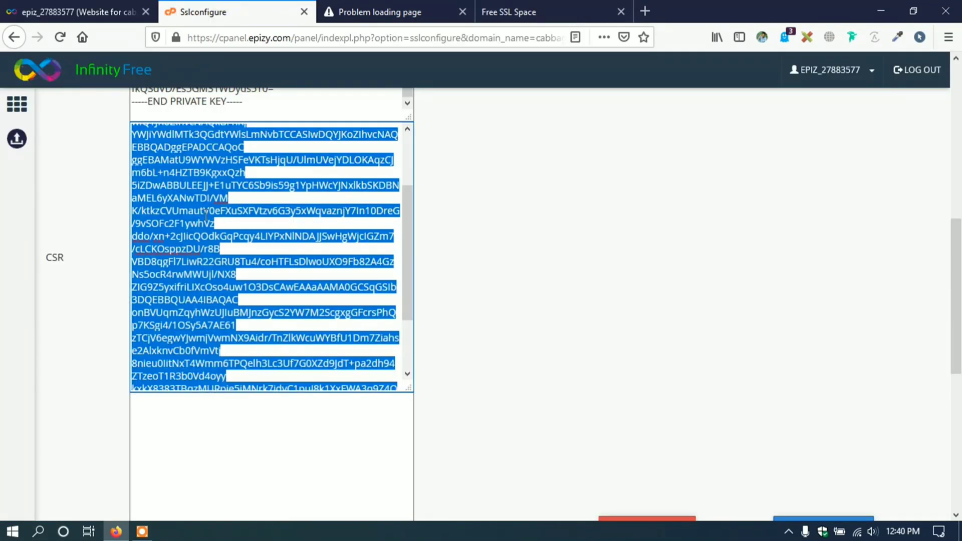
{"action": "scroll", "coordinate": [207, 215], "scroll_direction": "up", "scroll_amount": 3}
{"action": "left_click_drag", "start_coordinate": [45, 255], "coordinate": [65, 257]}
{"action": "left_click", "coordinate": [65, 258]}
{"action": "scroll", "coordinate": [213, 245], "scroll_direction": "up", "scroll_amount": 5}
{"action": "scroll", "coordinate": [213, 246], "scroll_direction": "down", "scroll_amount": 5}
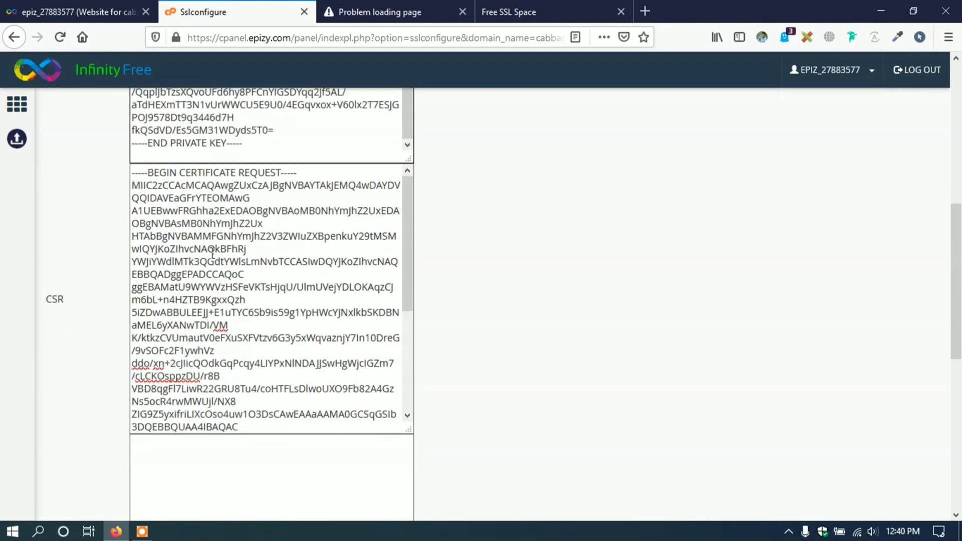
{"action": "left_click", "coordinate": [213, 221]}
{"action": "key", "text": "ctrl+a"}
{"action": "left_click", "coordinate": [213, 221]}
- Back on Free SSL Space, select DNS (CNAME) Method for validation
{"action": "left_click", "coordinate": [365, 11]}
{"action": "left_click", "coordinate": [516, 10]}
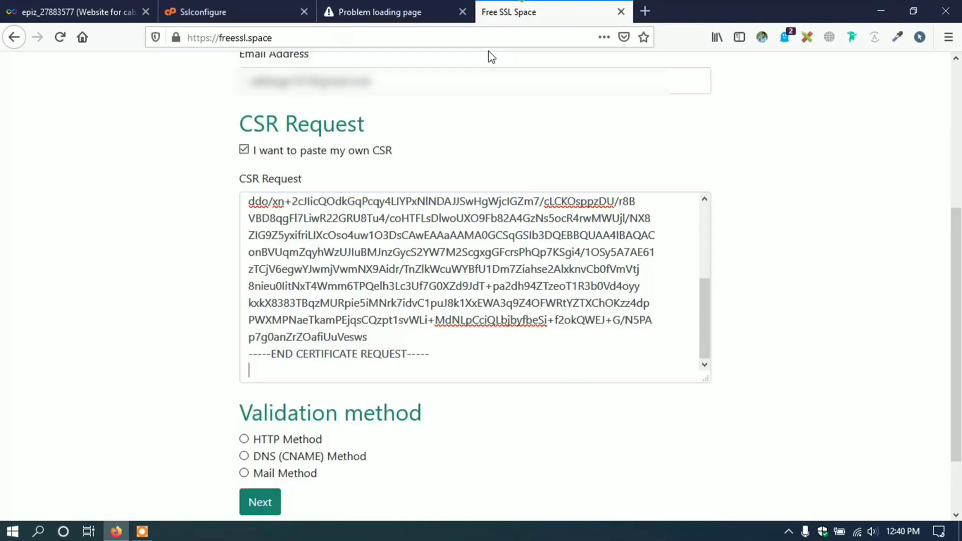
{"action": "scroll", "coordinate": [159, 271], "scroll_direction": "down", "scroll_amount": 2}
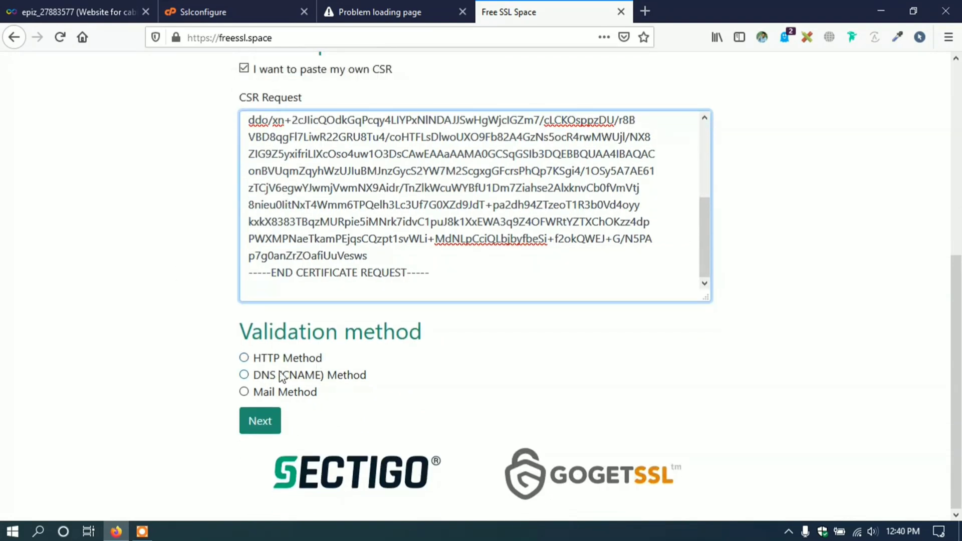
{"action": "left_click_drag", "start_coordinate": [367, 379], "coordinate": [298, 384]}
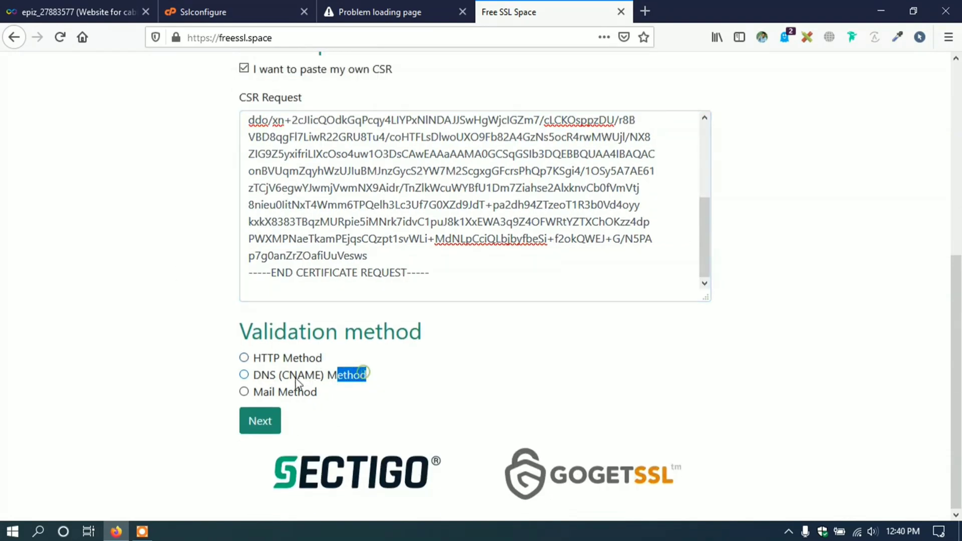
- Submit the request, inspect the issued CNAME DNS record, and return to InfinityFree SSL settings
{"action": "left_click", "coordinate": [260, 421]}
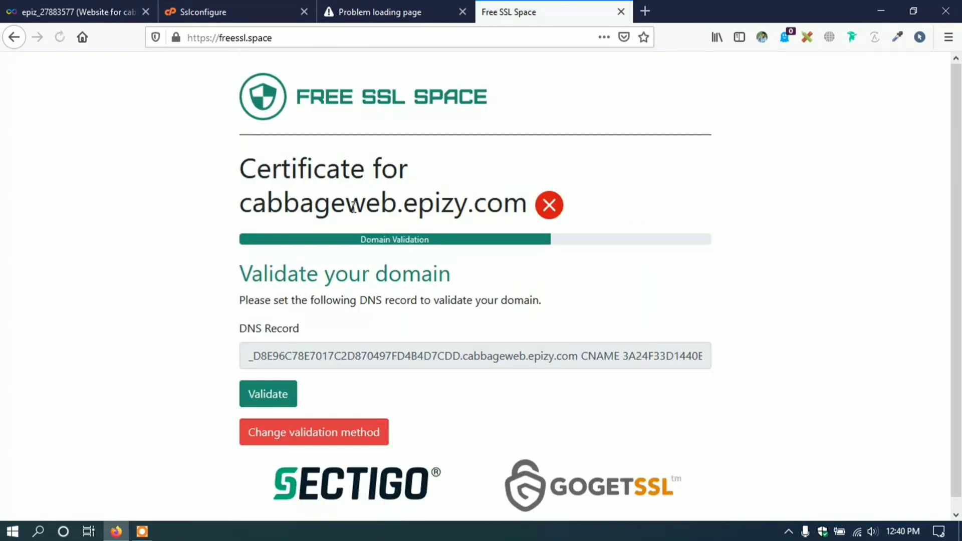
{"action": "scroll", "coordinate": [354, 212], "scroll_direction": "down", "scroll_amount": 1}
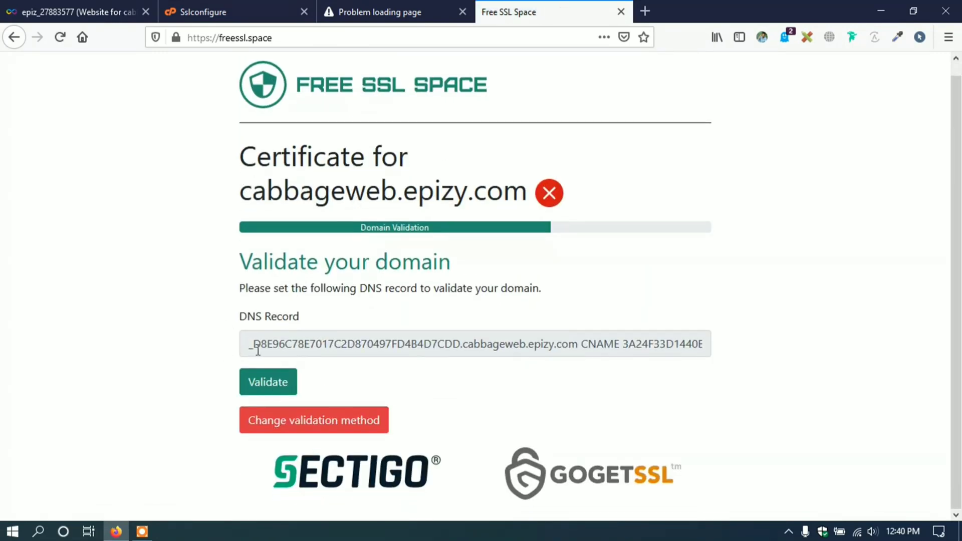
{"action": "left_click_drag", "start_coordinate": [253, 346], "coordinate": [784, 356]}
{"action": "left_click", "coordinate": [699, 388]}
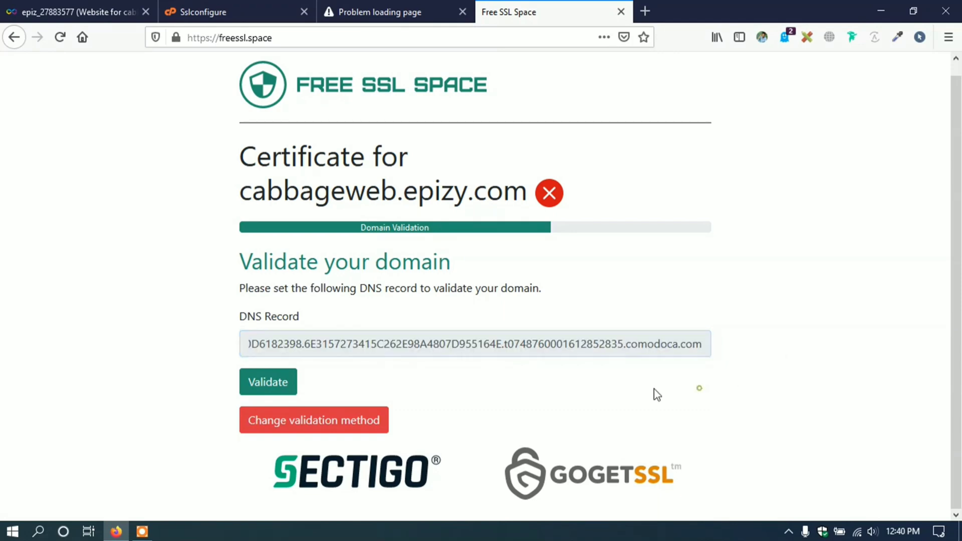
{"action": "left_click", "coordinate": [251, 9]}
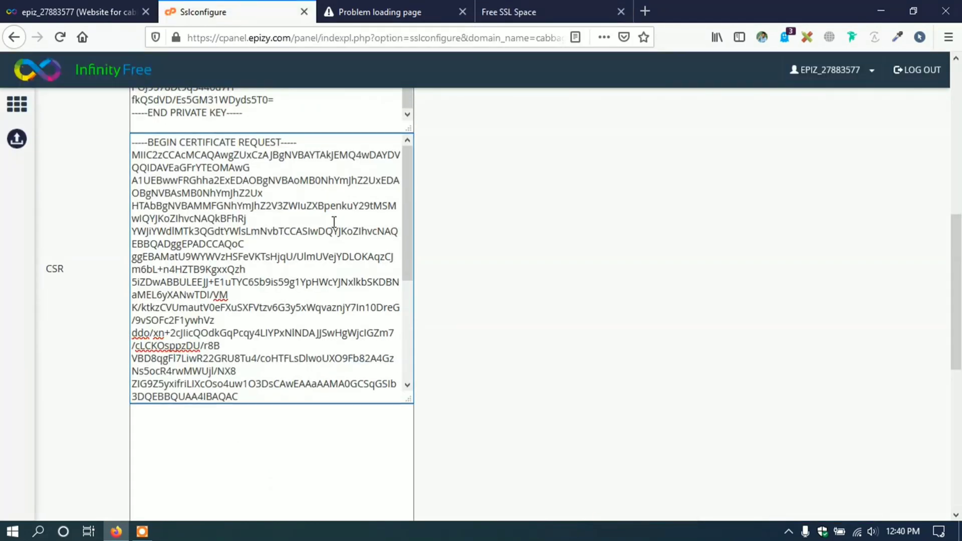
- Open CNAME Records from the control panel's Advanced section
{"action": "scroll", "coordinate": [334, 222], "scroll_direction": "up", "scroll_amount": 10}
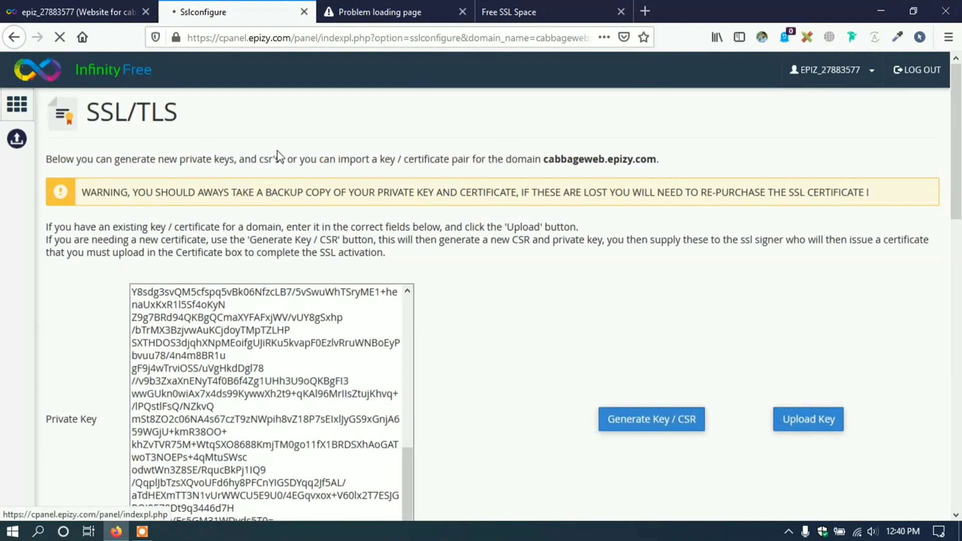
{"action": "scroll", "coordinate": [273, 156], "scroll_direction": "down", "scroll_amount": 15}
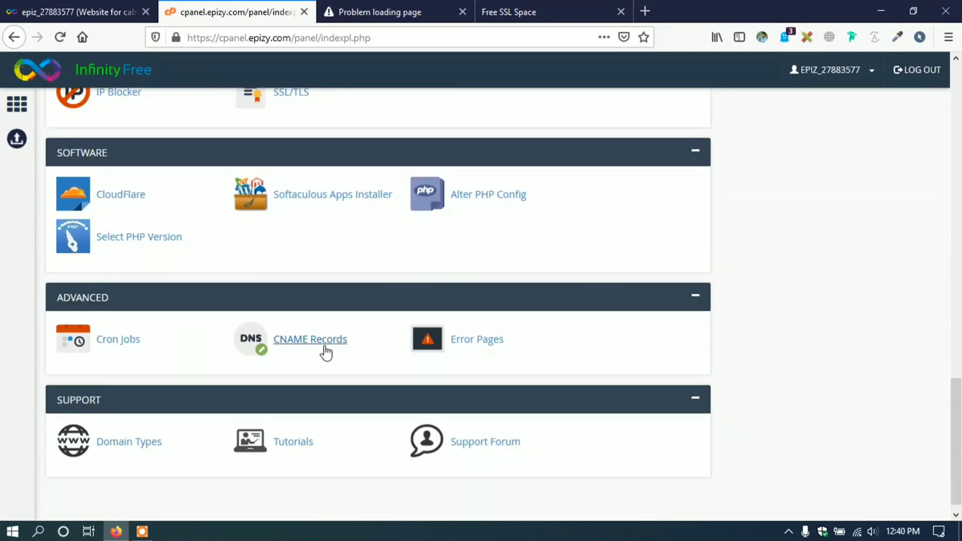
{"action": "left_click", "coordinate": [324, 351]}
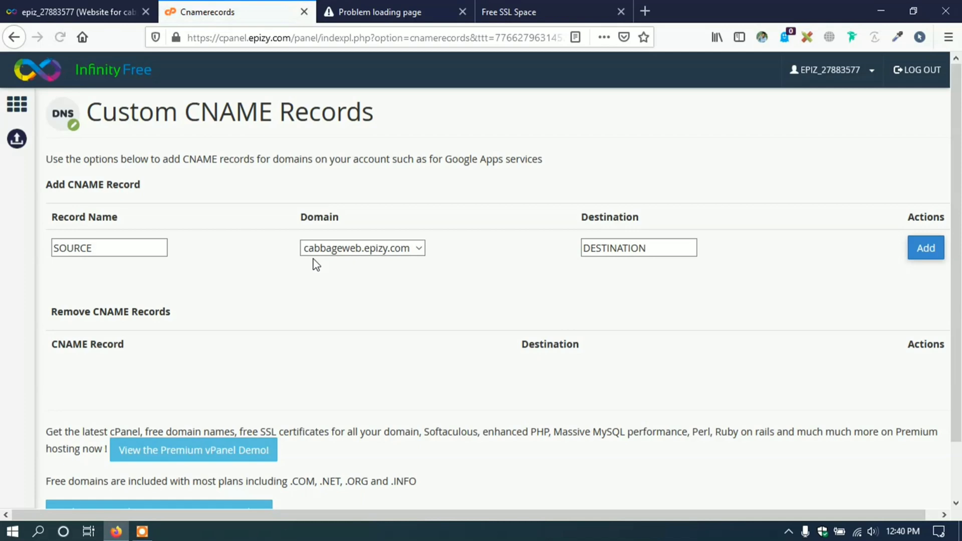
{"action": "scroll", "coordinate": [315, 265], "scroll_direction": "down", "scroll_amount": 2}
- Look over the record name and destination fields of the Custom CNAME Records form
{"action": "left_click", "coordinate": [104, 186]}
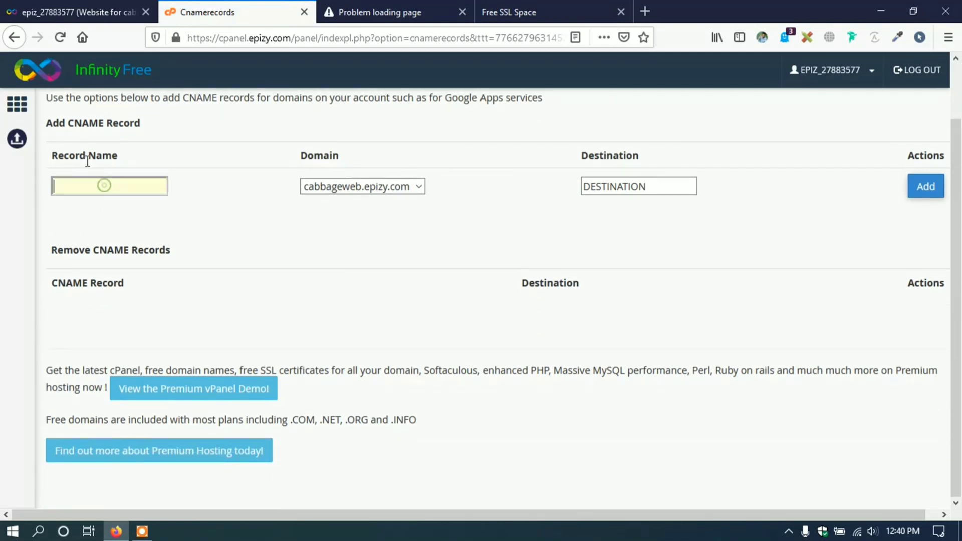
{"action": "left_click_drag", "start_coordinate": [56, 154], "coordinate": [104, 157]}
{"action": "left_click", "coordinate": [155, 164]}
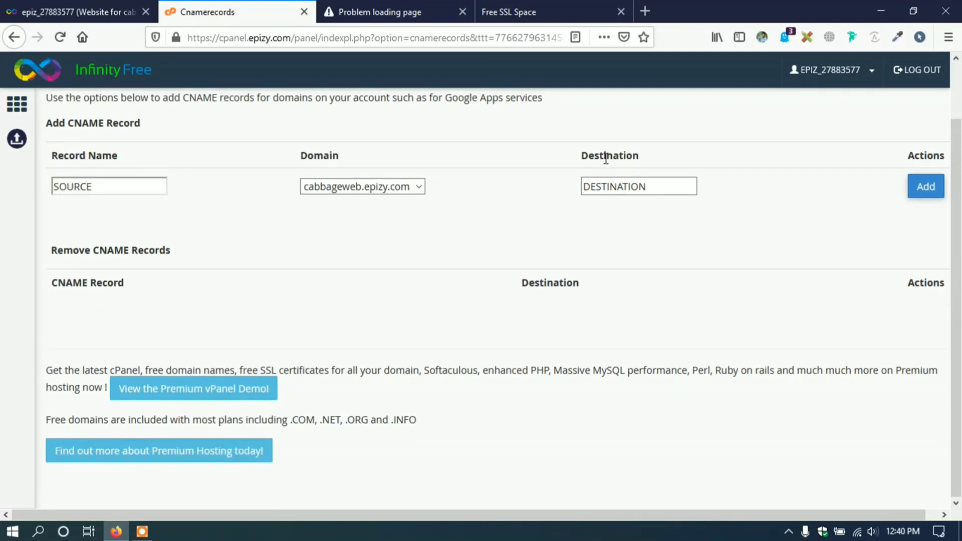
{"action": "left_click_drag", "start_coordinate": [585, 157], "coordinate": [670, 157]}
{"action": "left_click", "coordinate": [670, 192]}
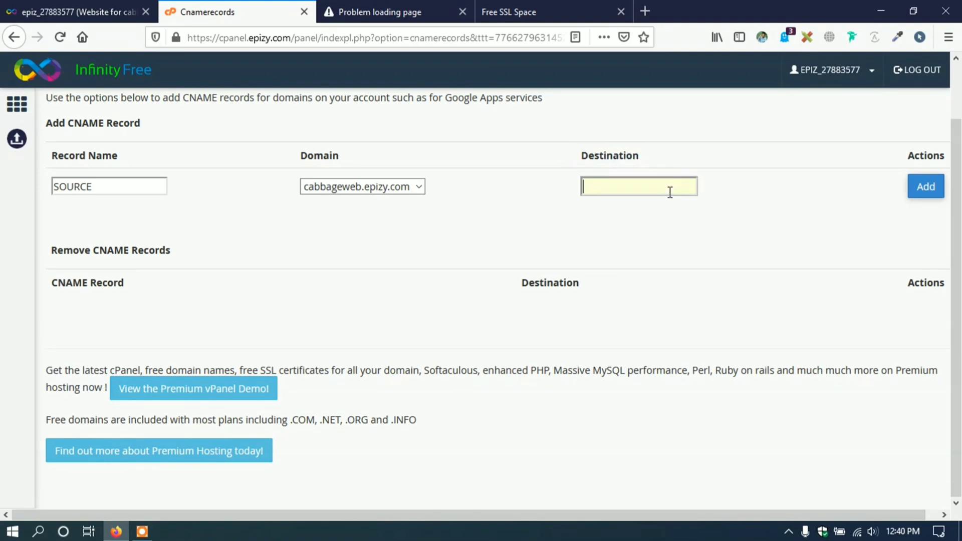
{"action": "left_click", "coordinate": [563, 242]}
- Copy the validation record name from Free SSL Space into the CNAME Record Name field
{"action": "left_click", "coordinate": [521, 7]}
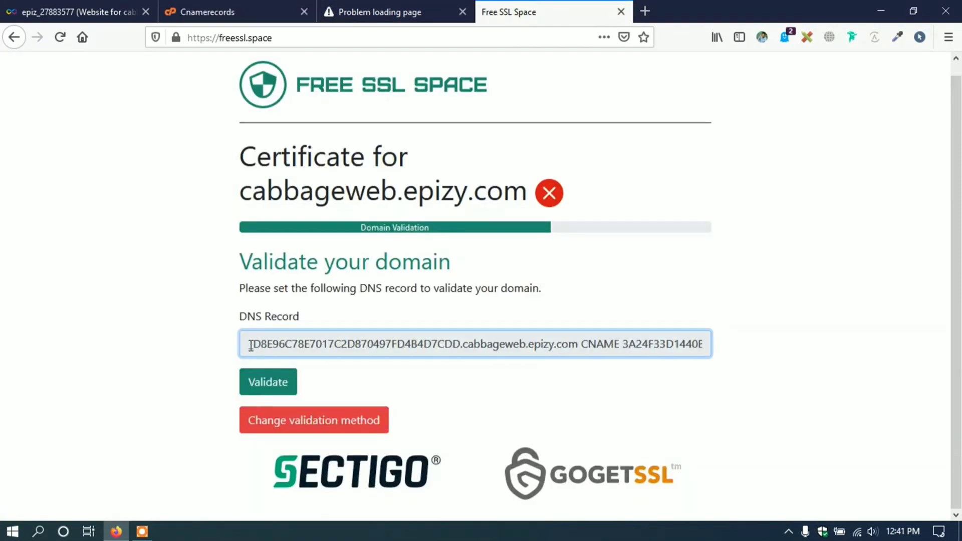
{"action": "left_click_drag", "start_coordinate": [251, 345], "coordinate": [461, 345]}
{"action": "key", "text": "ctrl+c"}
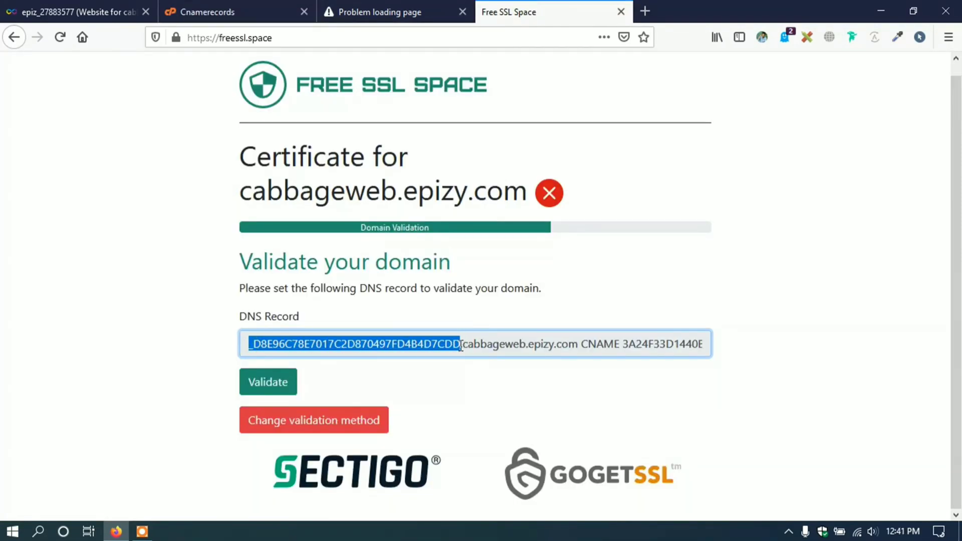
{"action": "left_click", "coordinate": [236, 7]}
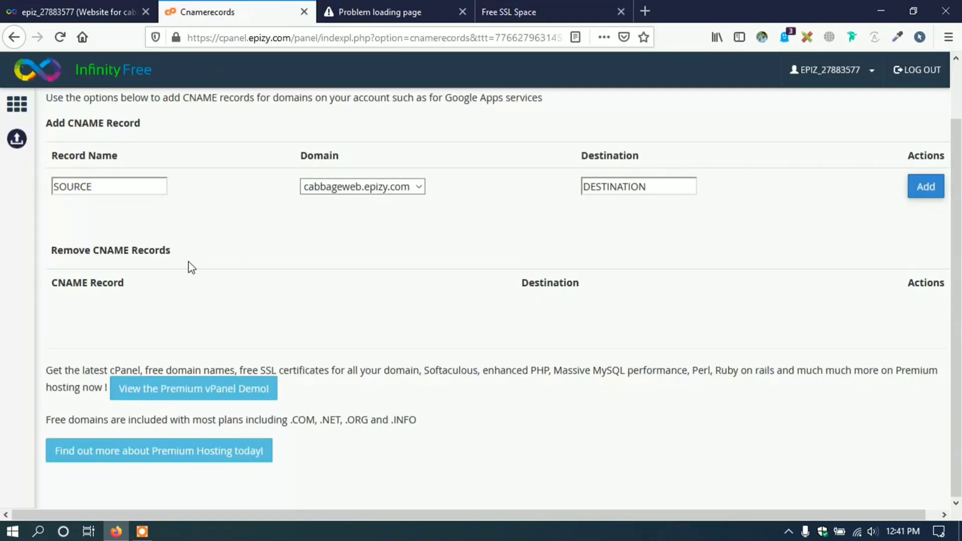
{"action": "left_click", "coordinate": [108, 190]}
{"action": "key", "text": "ctrl+v"}
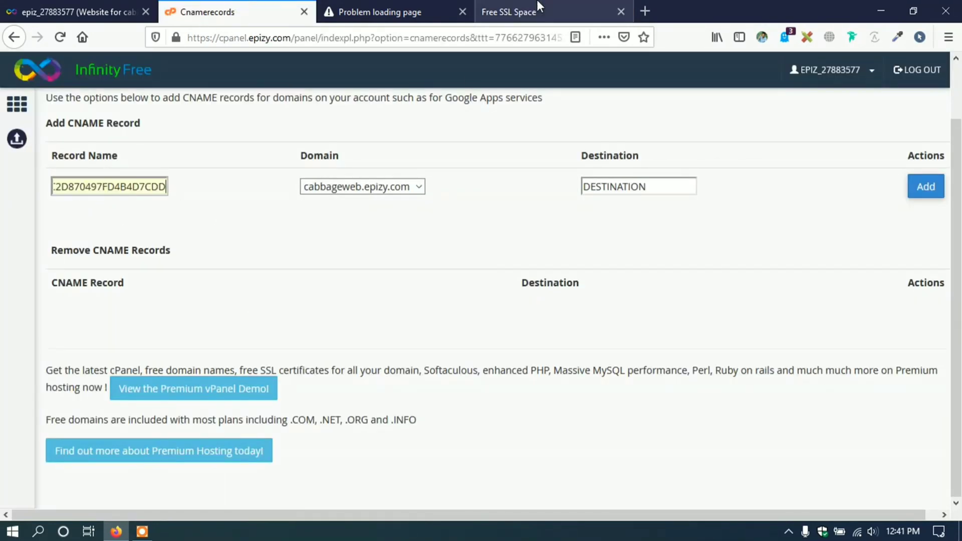
- Copy the comodoca.com destination value into Destination and add the CNAME record
{"action": "left_click", "coordinate": [536, 7]}
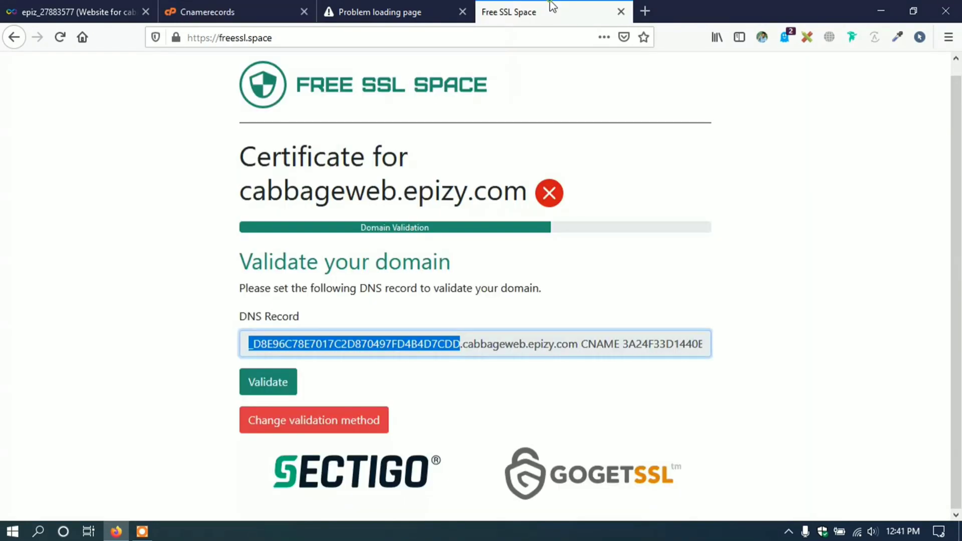
{"action": "left_click", "coordinate": [620, 345]}
{"action": "left_click_drag", "start_coordinate": [626, 344], "coordinate": [725, 342]}
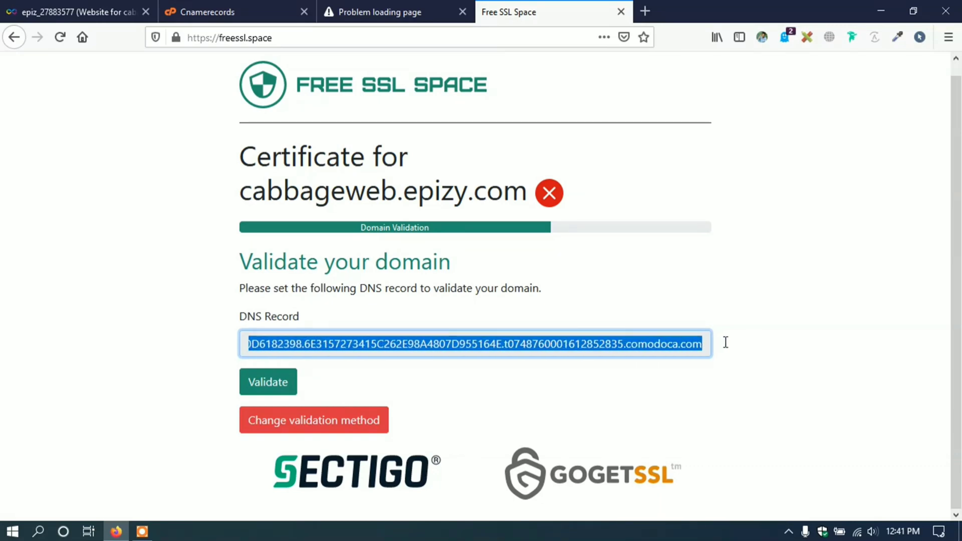
{"action": "left_click", "coordinate": [231, 11]}
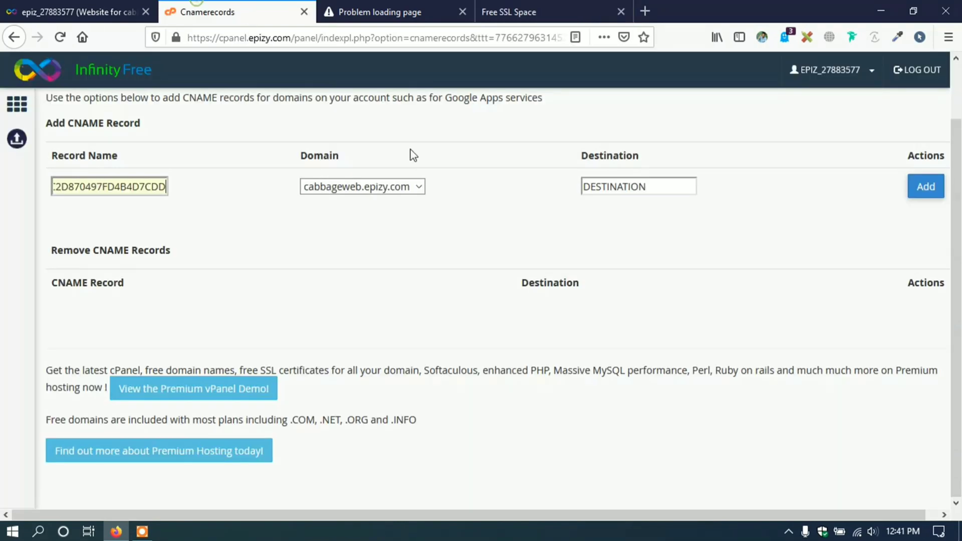
{"action": "left_click", "coordinate": [642, 186]}
{"action": "key", "text": "ctrl+v"}
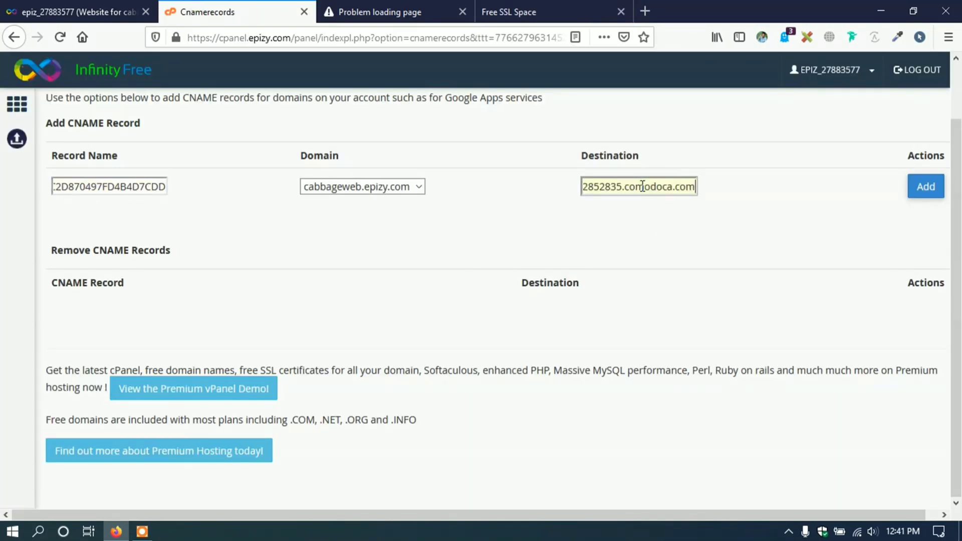
{"action": "left_click", "coordinate": [930, 188]}
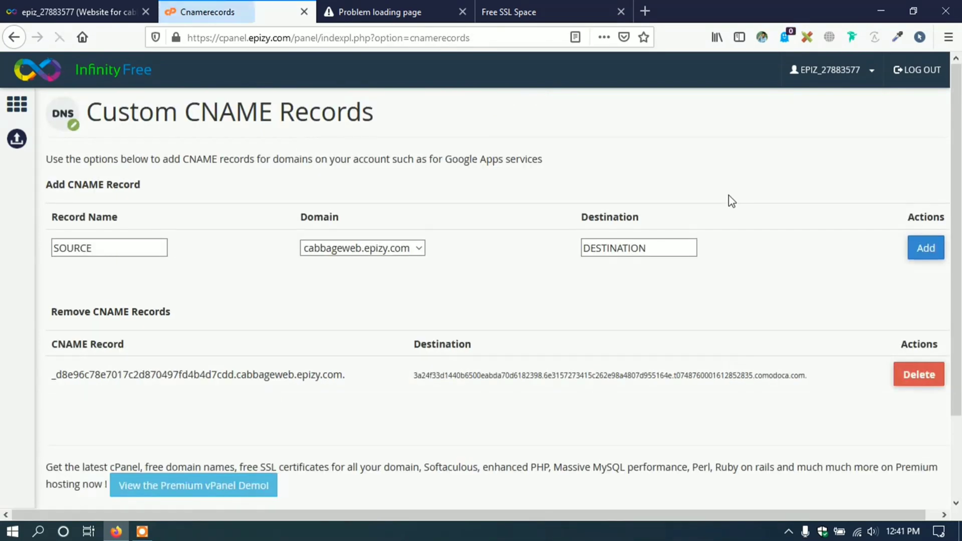
- Validate cabbageweb.epizy.com's DNS record in Free SSL Space, noting the 5-10 minute wait
{"action": "scroll", "coordinate": [501, 301], "scroll_direction": "down", "scroll_amount": 3}
{"action": "scroll", "coordinate": [301, 336], "scroll_direction": "up", "scroll_amount": 2}
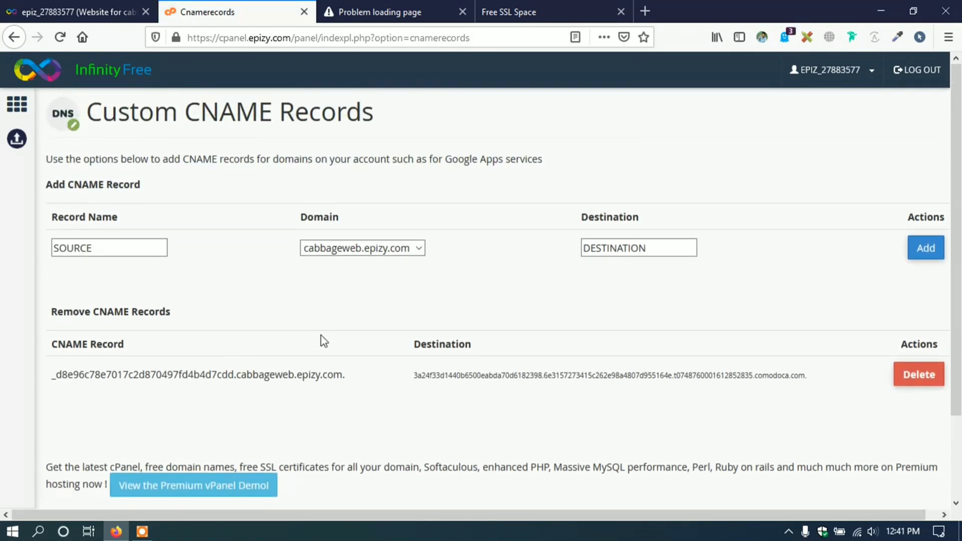
{"action": "left_click", "coordinate": [15, 106]}
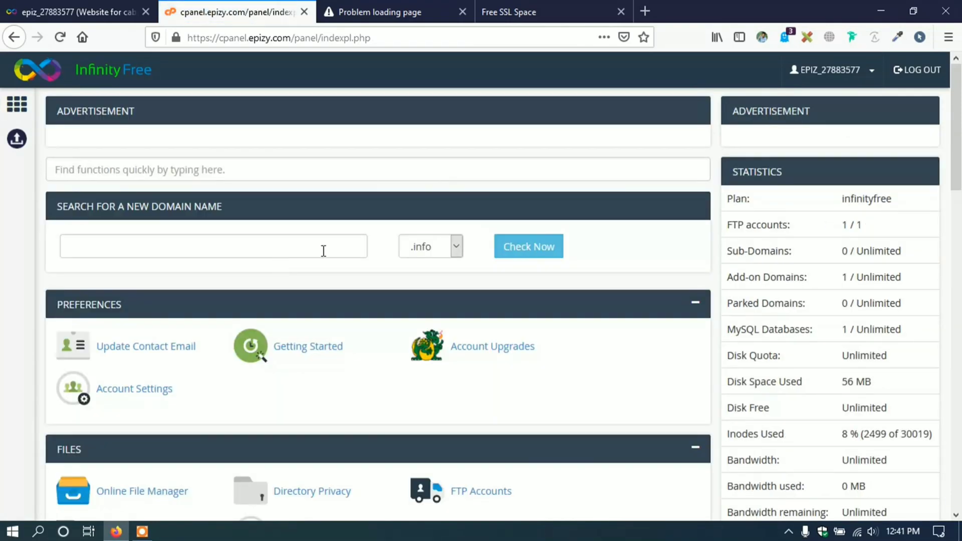
{"action": "scroll", "coordinate": [357, 226], "scroll_direction": "down", "scroll_amount": 3}
{"action": "left_click", "coordinate": [529, 11]}
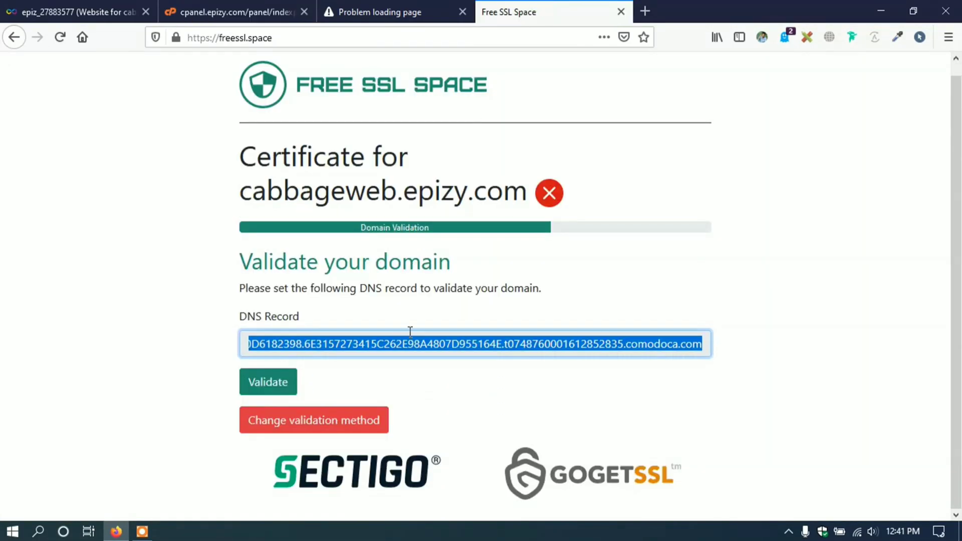
{"action": "left_click", "coordinate": [280, 385]}
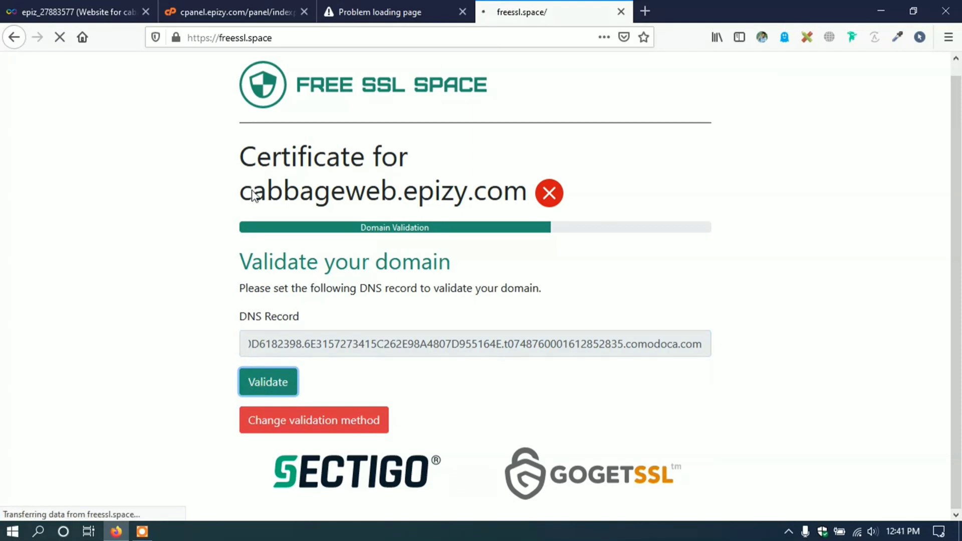
{"action": "scroll", "coordinate": [252, 188], "scroll_direction": "down", "scroll_amount": 1}
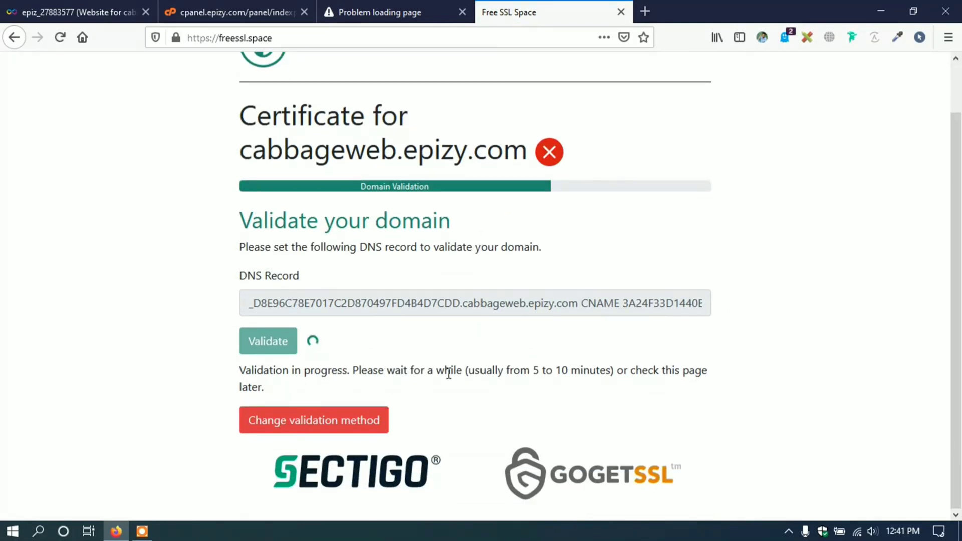
{"action": "left_click_drag", "start_coordinate": [472, 371], "coordinate": [612, 370]}
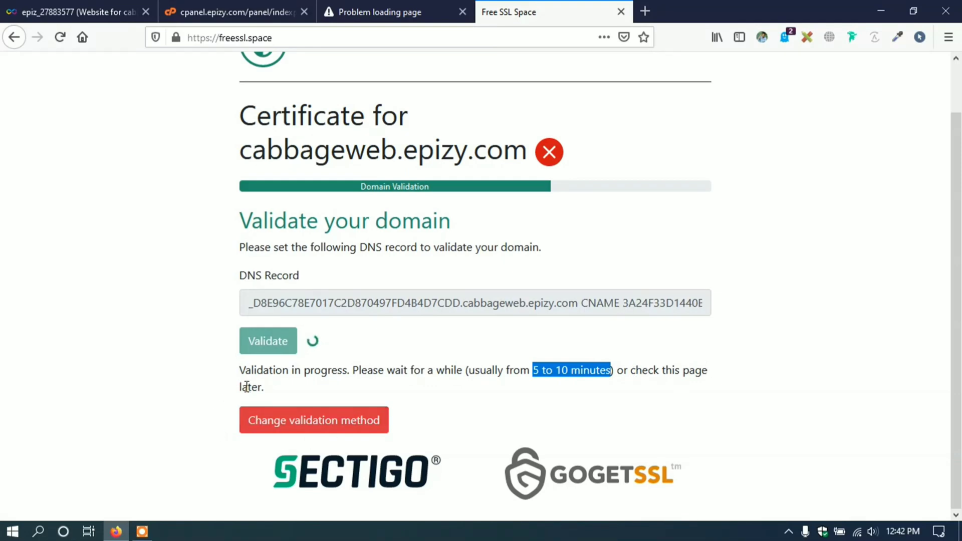
{"action": "left_click_drag", "start_coordinate": [240, 389], "coordinate": [272, 390]}
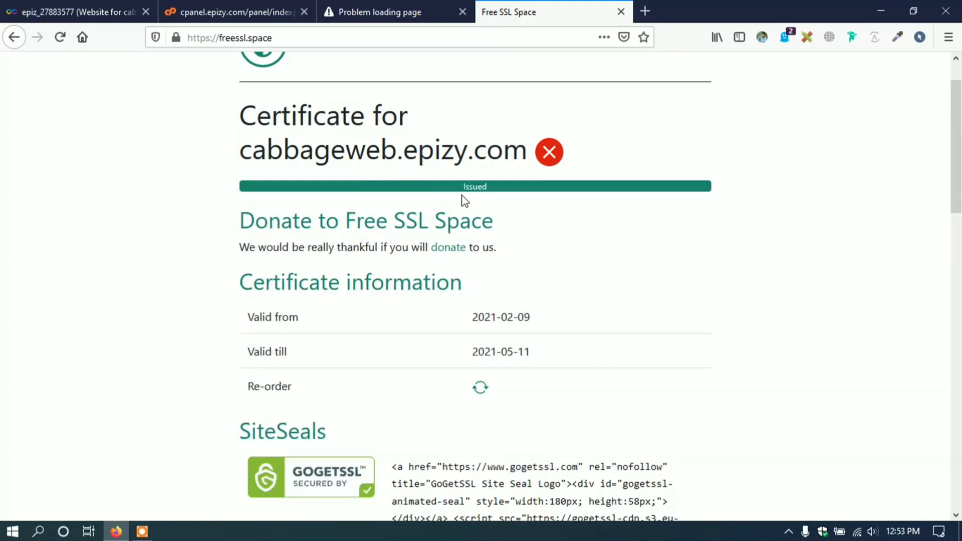
- Scroll to the issued certificate's Your certificate code section in Free SSL Space
{"action": "scroll", "coordinate": [412, 242], "scroll_direction": "down", "scroll_amount": 4}
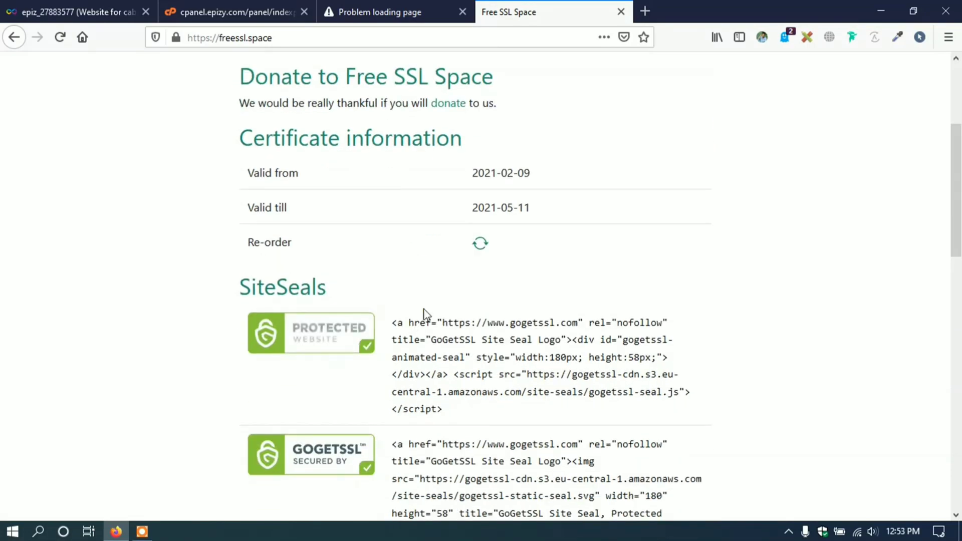
{"action": "scroll", "coordinate": [502, 244], "scroll_direction": "up", "scroll_amount": 4}
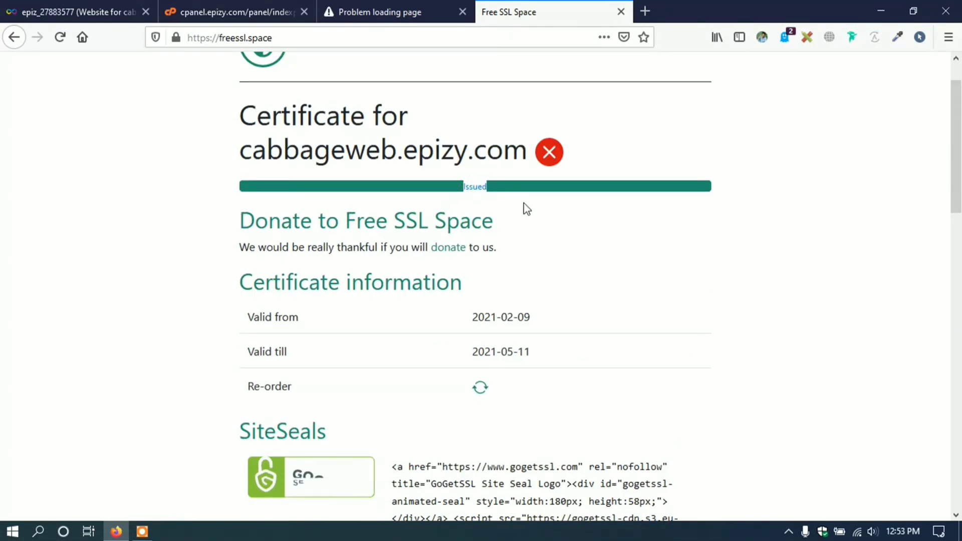
{"action": "scroll", "coordinate": [417, 197], "scroll_direction": "down", "scroll_amount": 5}
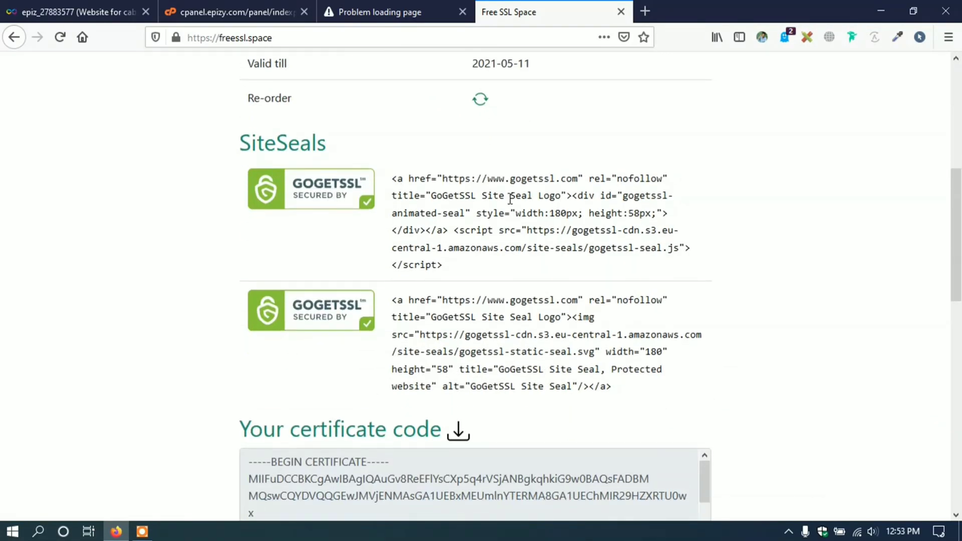
{"action": "scroll", "coordinate": [511, 199], "scroll_direction": "down", "scroll_amount": 5}
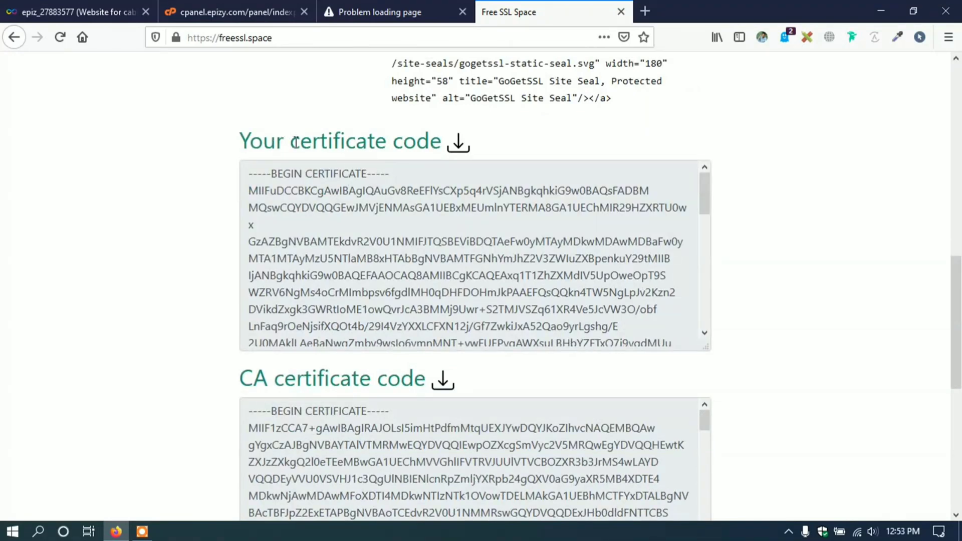
{"action": "left_click_drag", "start_coordinate": [296, 142], "coordinate": [395, 142]}
{"action": "left_click", "coordinate": [530, 161]}
{"action": "scroll", "coordinate": [422, 190], "scroll_direction": "down", "scroll_amount": 5}
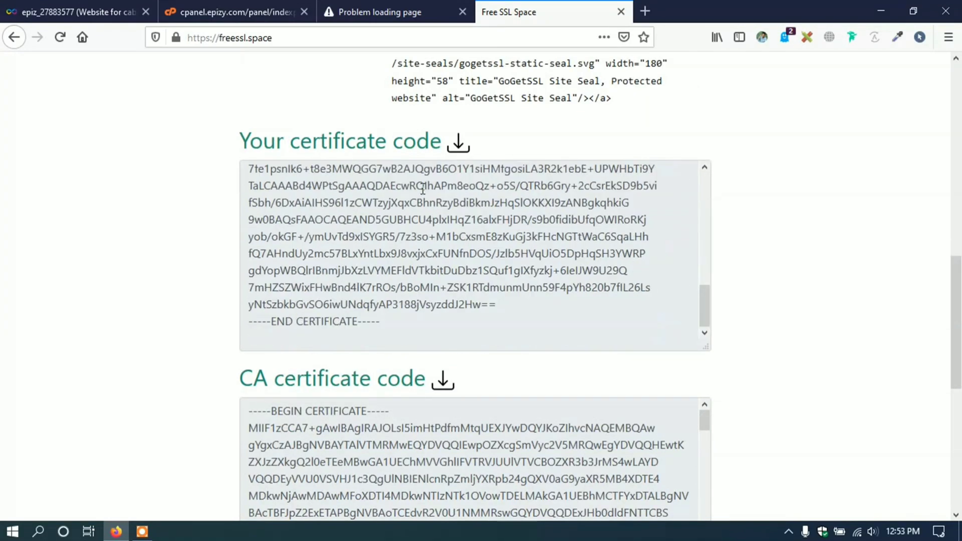
- Copy the entire certificate code and return to the InfinityFree control panel
{"action": "left_click", "coordinate": [384, 329]}
{"action": "scroll", "coordinate": [386, 257], "scroll_direction": "up", "scroll_amount": 3}
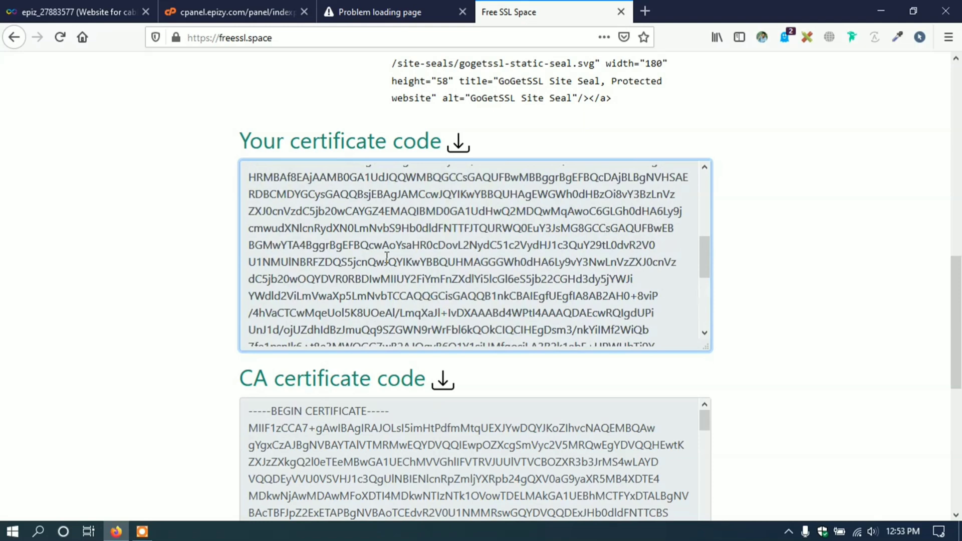
{"action": "key", "text": "ctrl+a"}
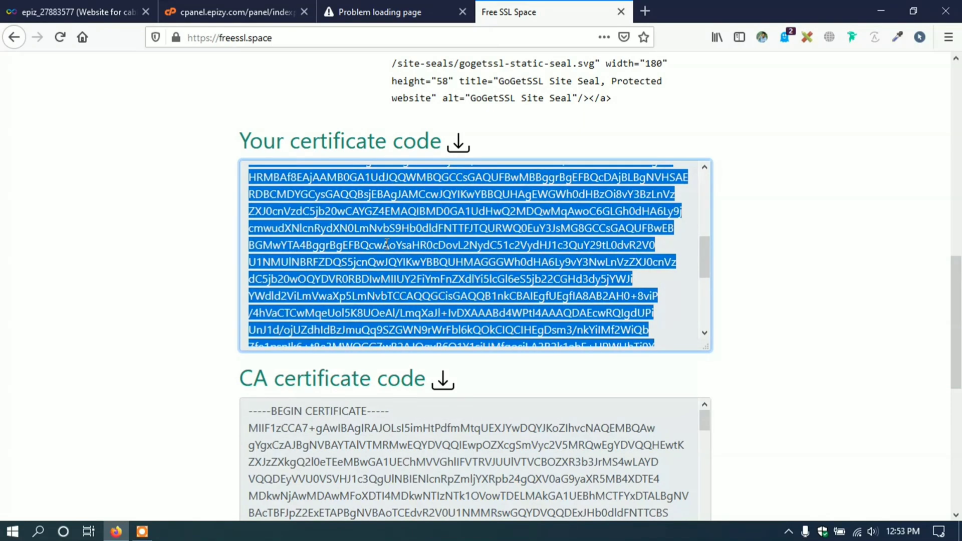
{"action": "right_click", "coordinate": [387, 244]}
{"action": "left_click", "coordinate": [431, 289]}
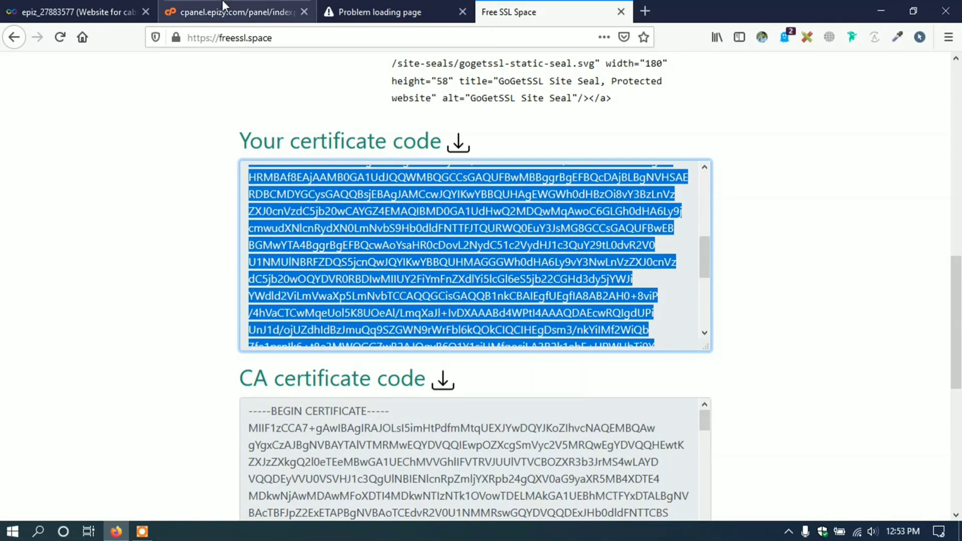
{"action": "left_click", "coordinate": [223, 5]}
- Paste the copied certificate into cabbageweb.epizy.com's SSL/TLS configuration and upload it
{"action": "scroll", "coordinate": [302, 233], "scroll_direction": "down", "scroll_amount": 15}
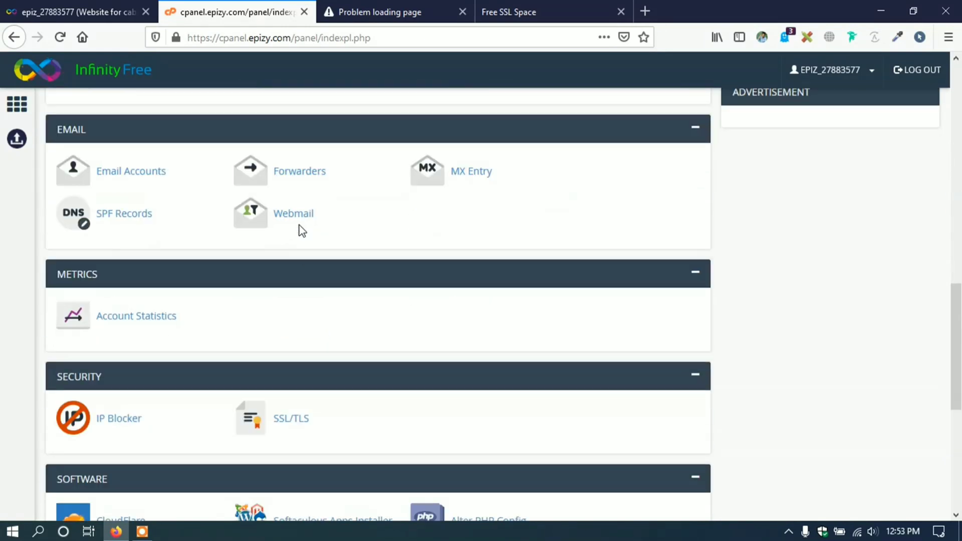
{"action": "scroll", "coordinate": [300, 235], "scroll_direction": "up", "scroll_amount": 3}
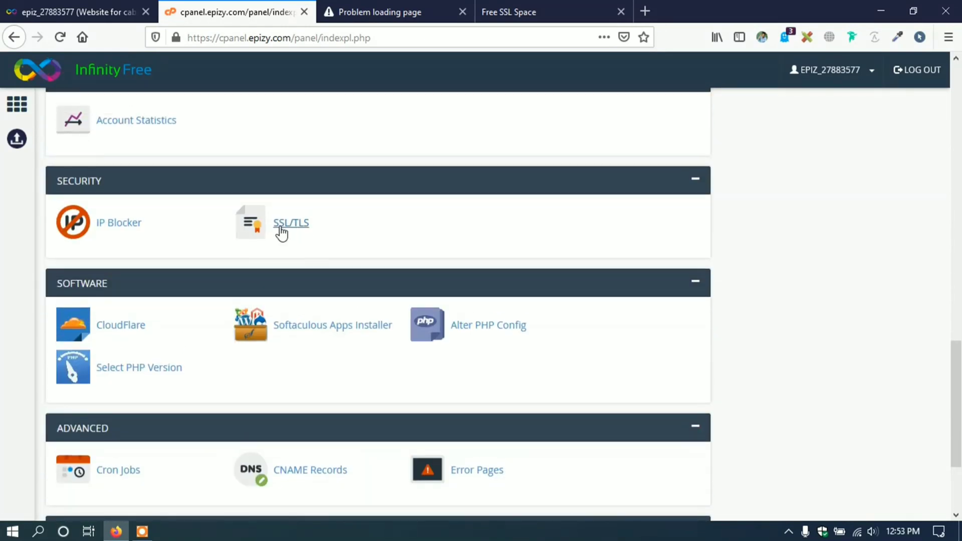
{"action": "left_click", "coordinate": [303, 230]}
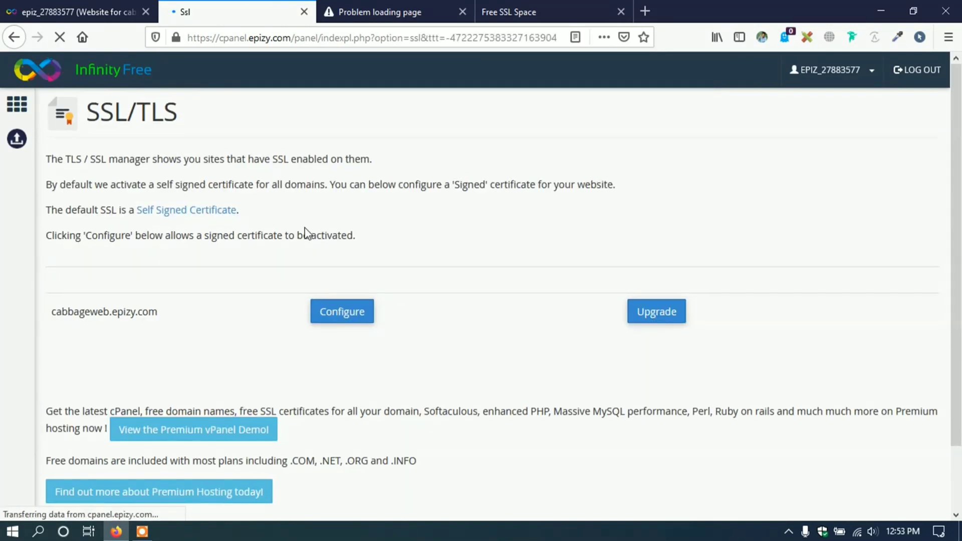
{"action": "scroll", "coordinate": [321, 228], "scroll_direction": "down", "scroll_amount": 2}
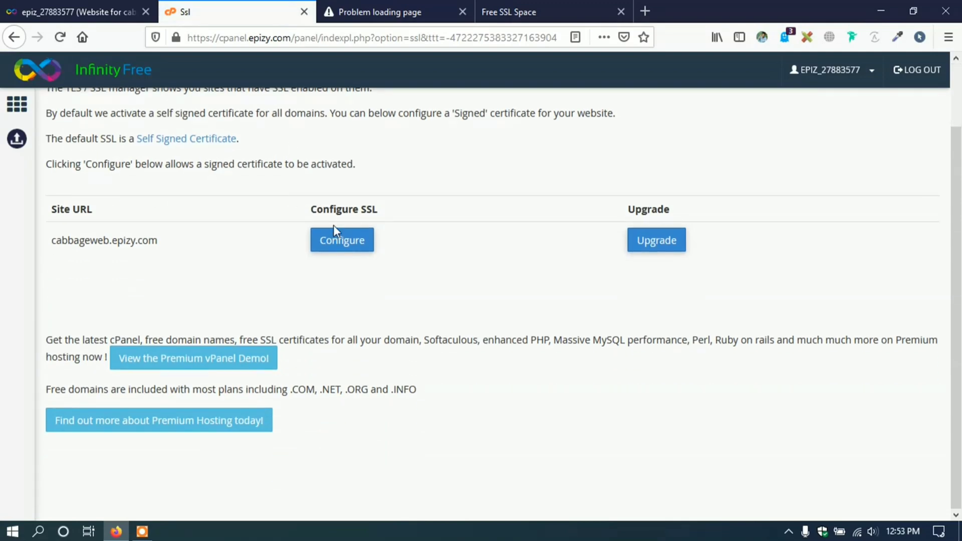
{"action": "left_click", "coordinate": [339, 251]}
{"action": "scroll", "coordinate": [352, 239], "scroll_direction": "down", "scroll_amount": 4}
{"action": "scroll", "coordinate": [351, 240], "scroll_direction": "down", "scroll_amount": 10}
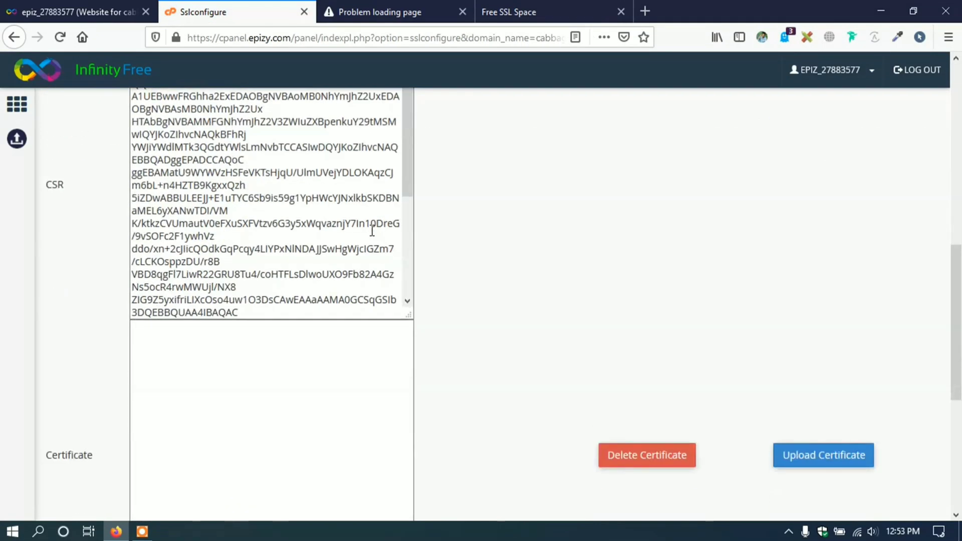
{"action": "left_click", "coordinate": [204, 226]}
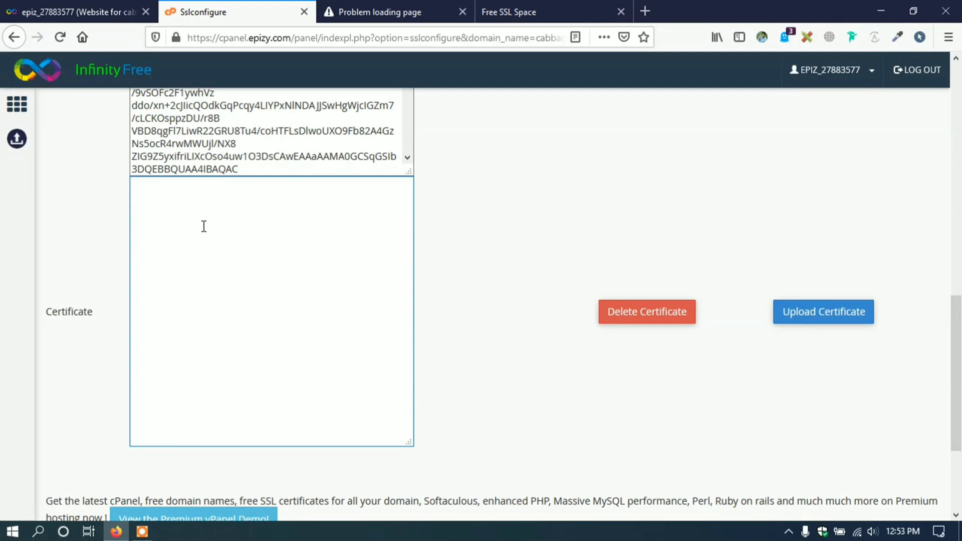
{"action": "key", "text": "ctrl+v"}
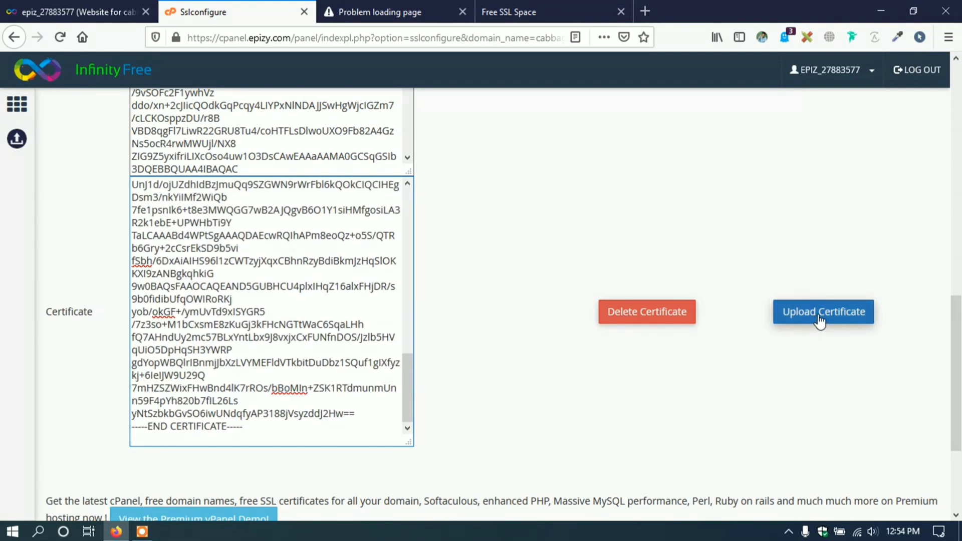
{"action": "left_click", "coordinate": [801, 316]}
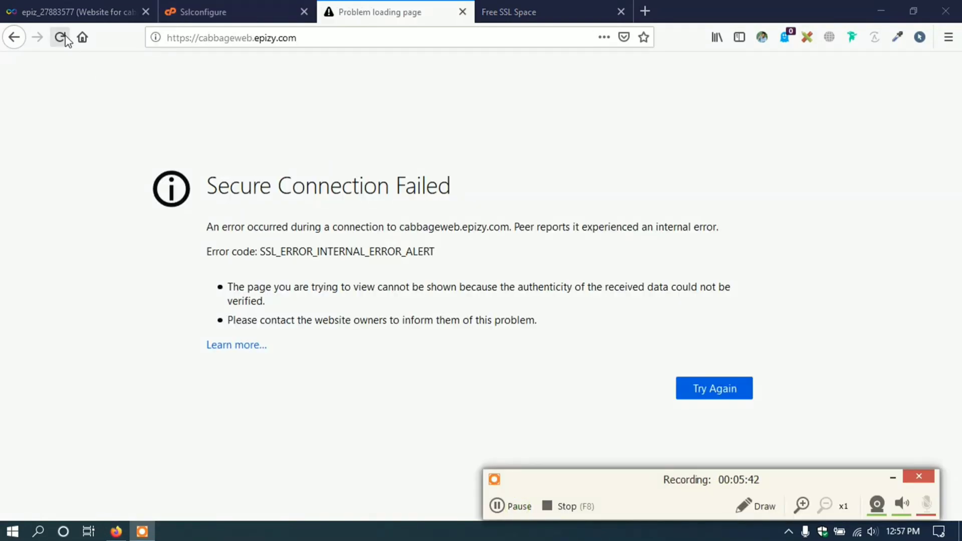
- Reload cabbageweb.epizy.com and confirm the padlock reports a secure HTTPS connection
{"action": "left_click", "coordinate": [61, 37]}
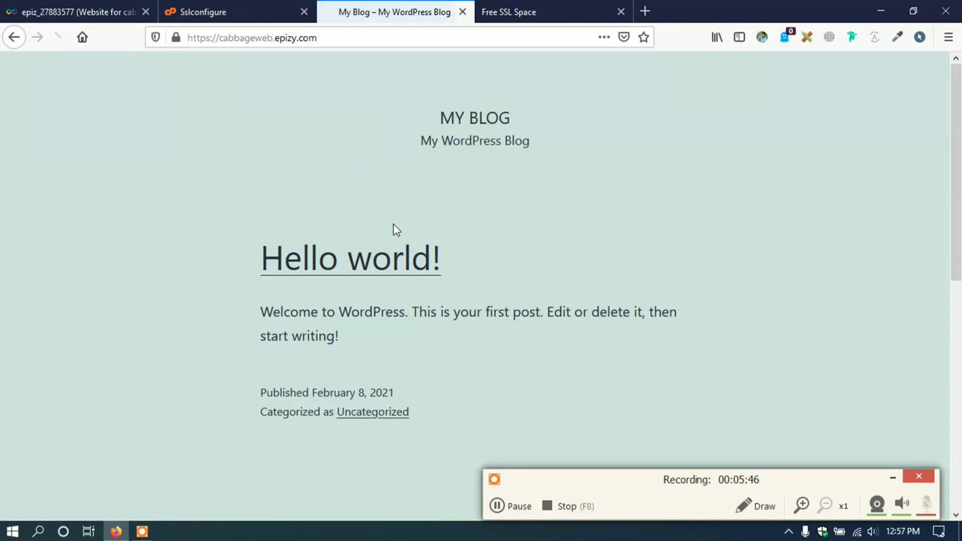
{"action": "scroll", "coordinate": [557, 224], "scroll_direction": "down", "scroll_amount": 5}
{"action": "scroll", "coordinate": [501, 250], "scroll_direction": "up", "scroll_amount": 5}
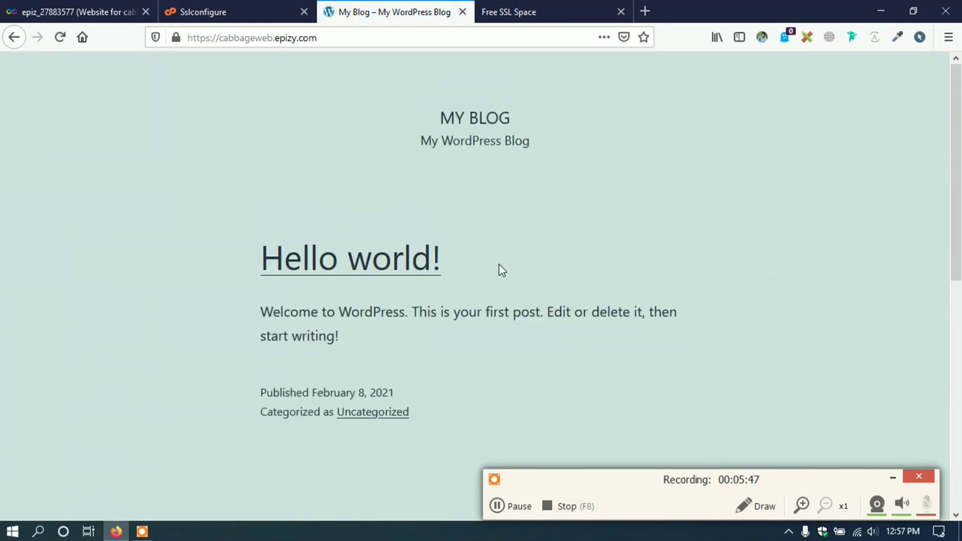
{"action": "left_click", "coordinate": [191, 38]}
{"action": "left_click", "coordinate": [196, 37]}
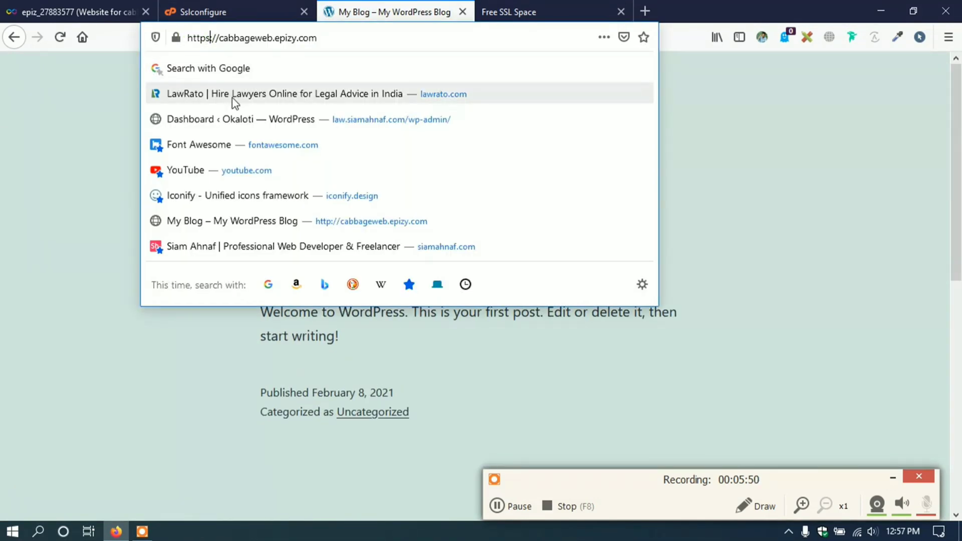
{"action": "left_click", "coordinate": [124, 103]}
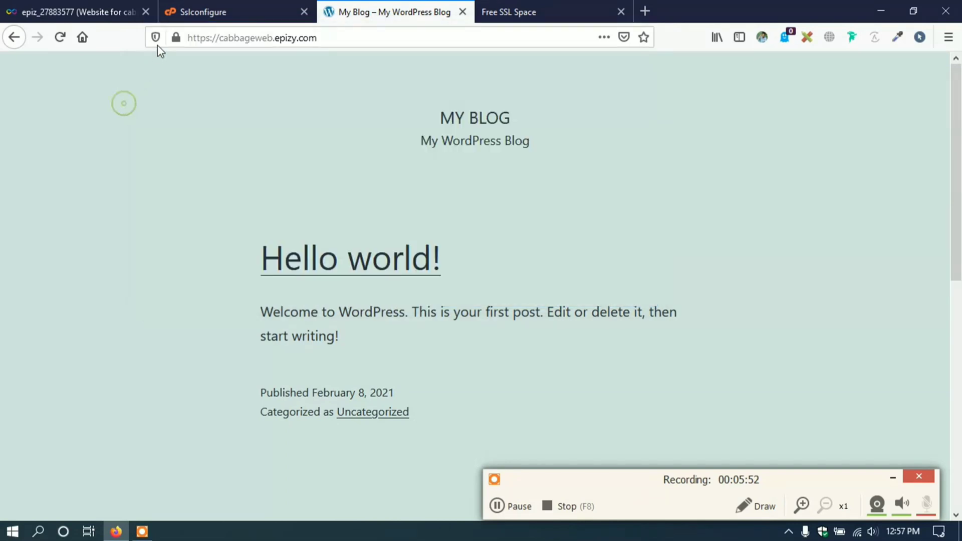
{"action": "left_click", "coordinate": [175, 38]}
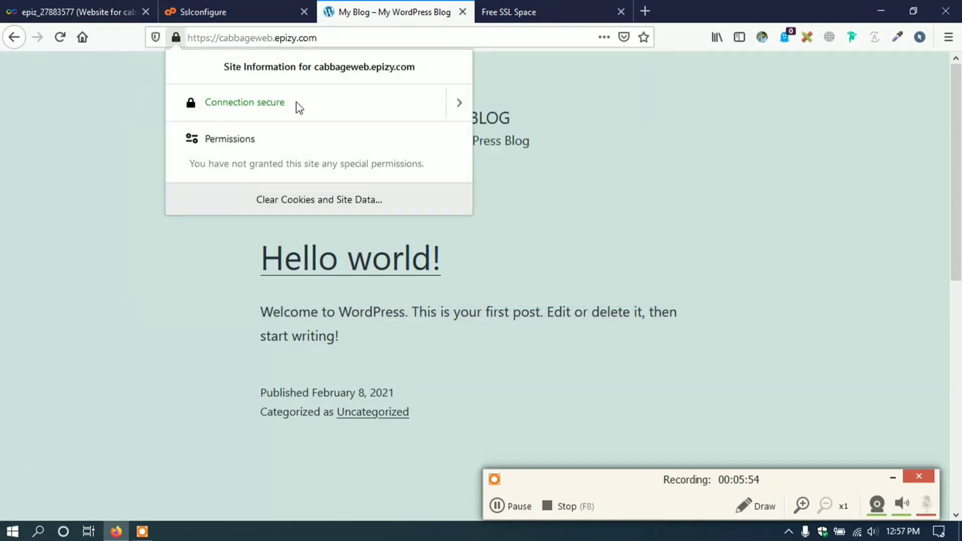
{"action": "left_click", "coordinate": [586, 208]}
- Append /wp-admin to the site address in the address bar
{"action": "scroll", "coordinate": [398, 190], "scroll_direction": "down", "scroll_amount": 5}
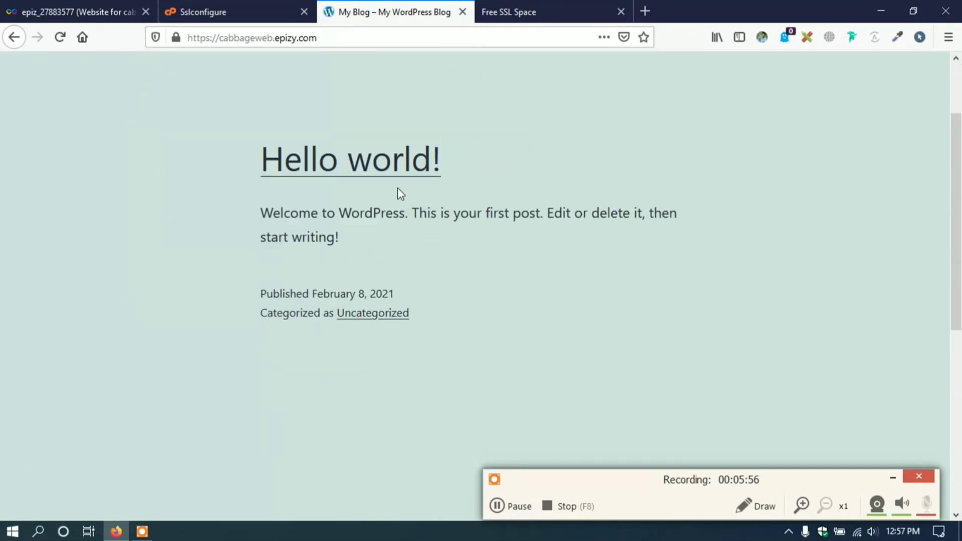
{"action": "scroll", "coordinate": [398, 190], "scroll_direction": "up", "scroll_amount": 5}
{"action": "scroll", "coordinate": [398, 190], "scroll_direction": "down", "scroll_amount": 5}
{"action": "scroll", "coordinate": [398, 190], "scroll_direction": "up", "scroll_amount": 5}
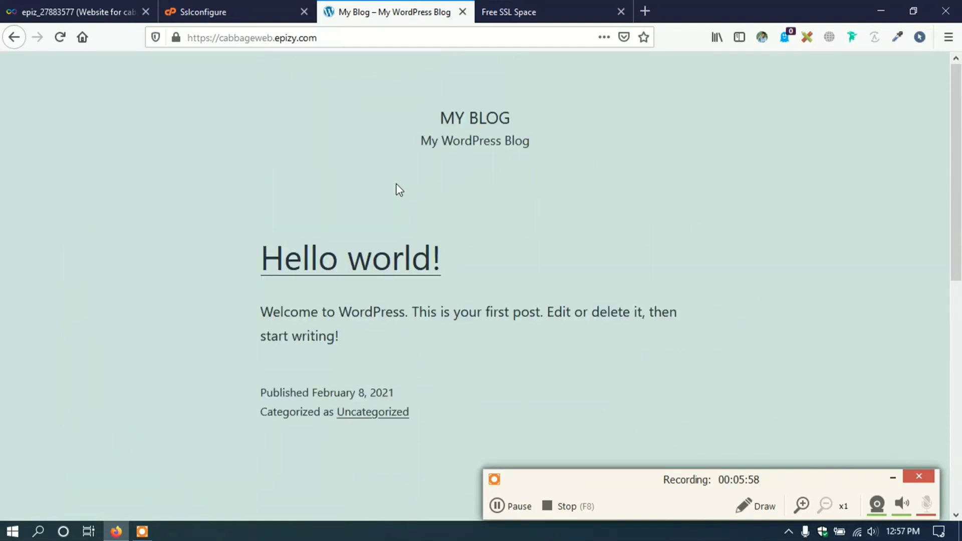
{"action": "left_click", "coordinate": [333, 31]}
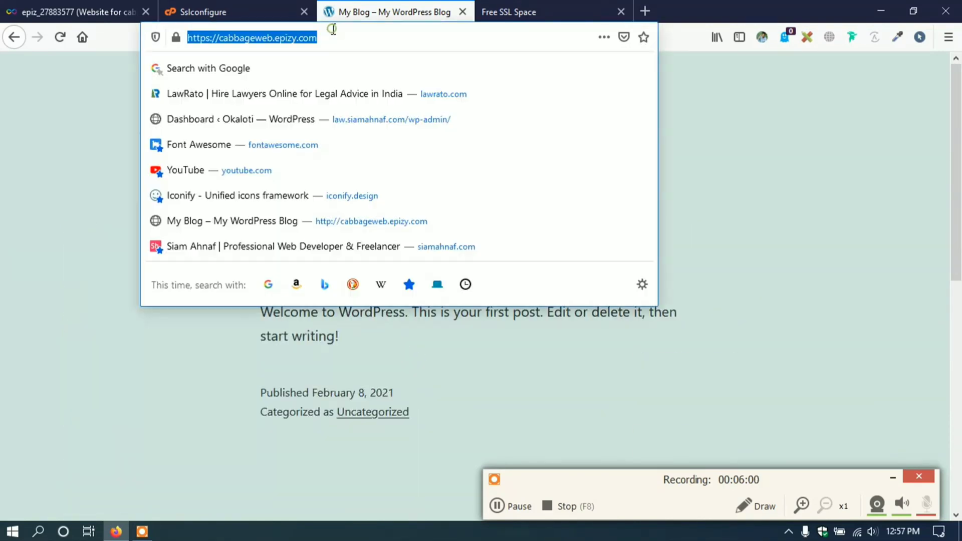
{"action": "left_click", "coordinate": [334, 30]}
{"action": "type", "text": "/"}
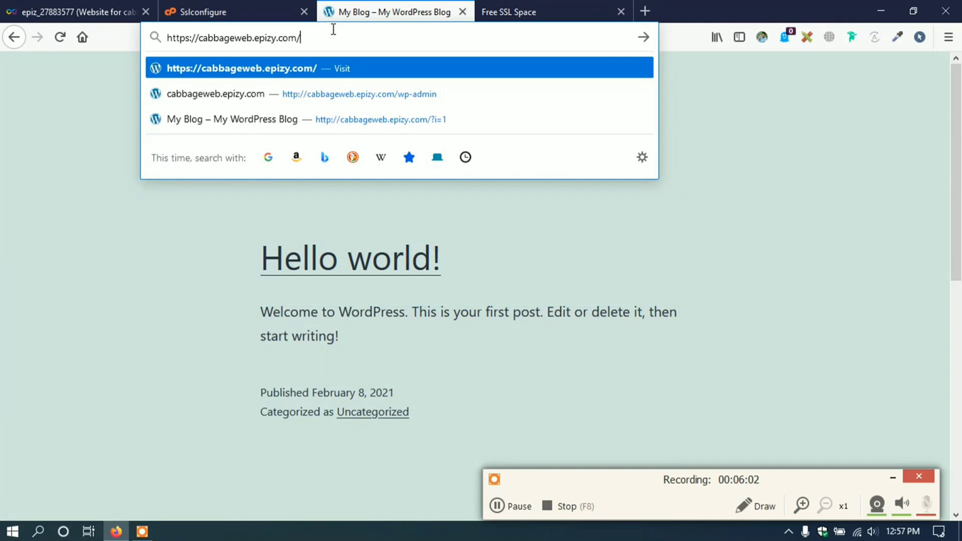
{"action": "type", "text": "wp-admin"}
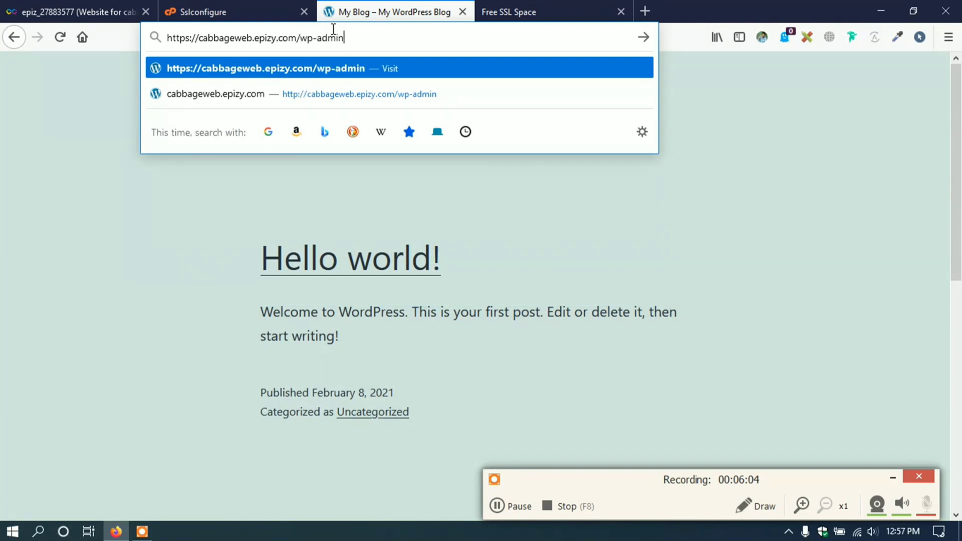